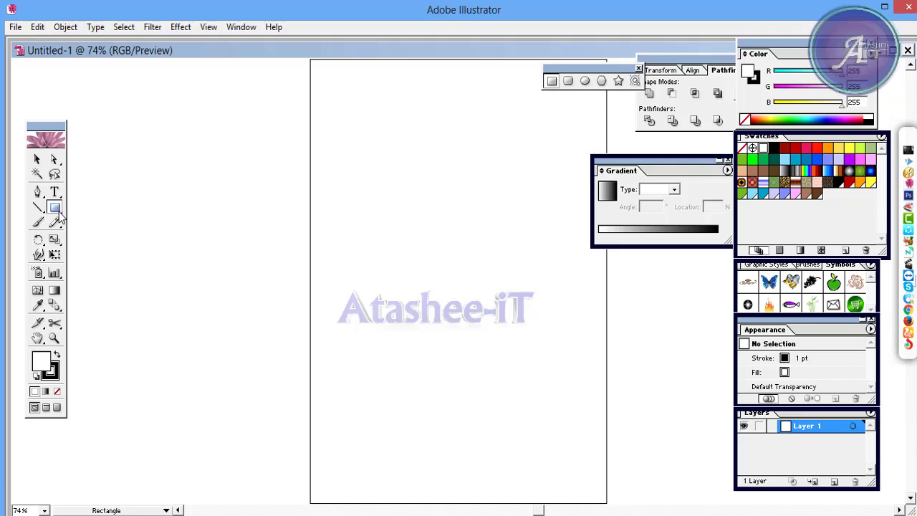
Open the Ellipse tool flyout in the blank Untitled-1 document.
left_click_drag(60, 219, 96, 210)
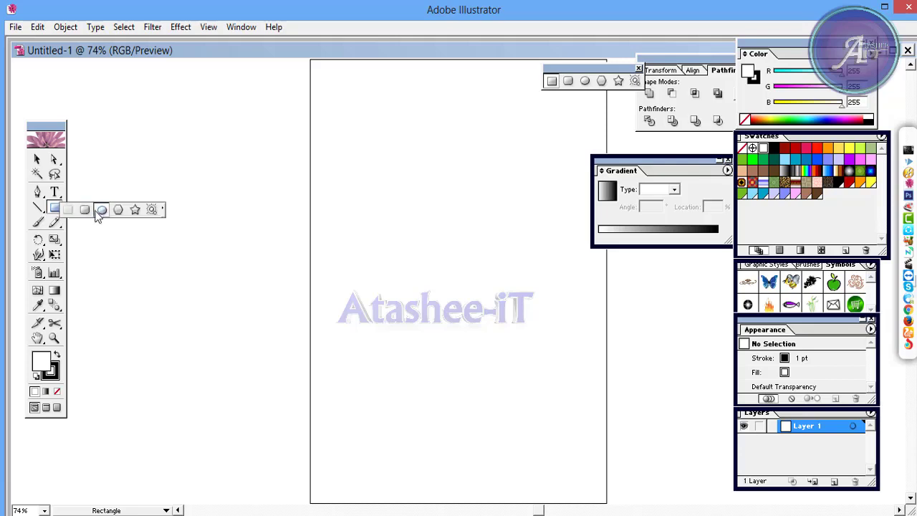
Draw a circle at the artboard's left edge, fill it bright red, and remove its stroke.
mouse_move(213, 169)
left_mouse_down()
mouse_move(283, 270)
mouse_move(344, 301)
left_mouse_up()
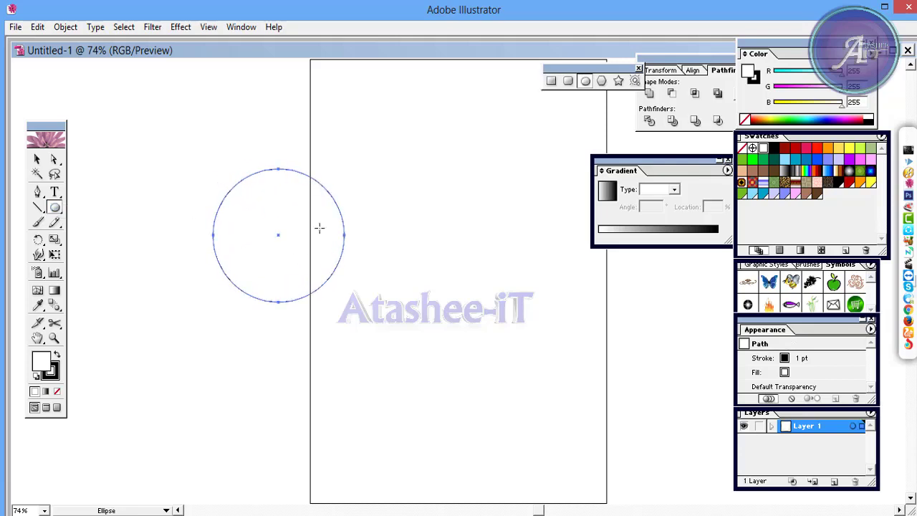
double_click(40, 362)
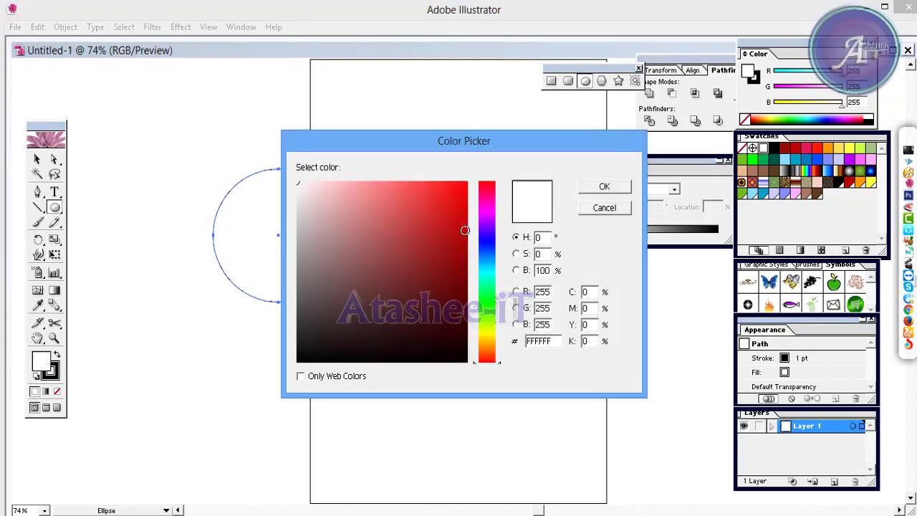
left_click_drag(432, 213, 480, 188)
left_click(604, 186)
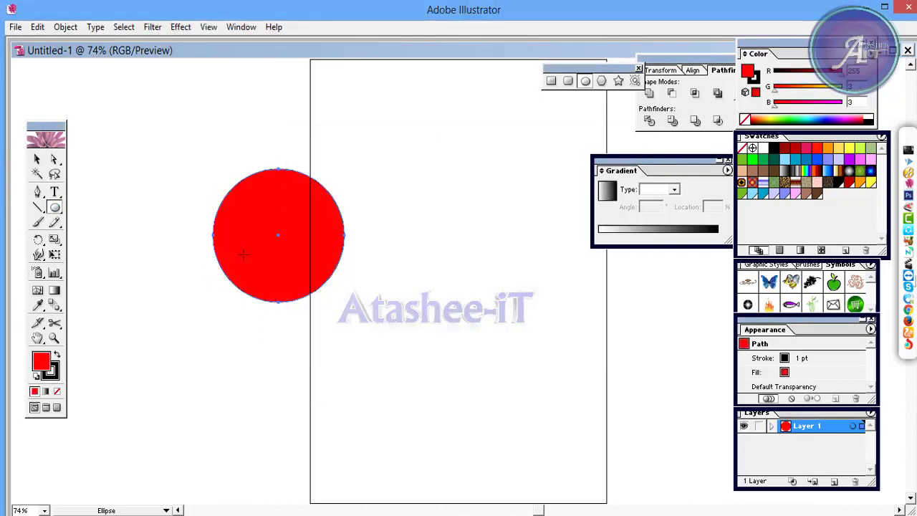
left_click(57, 391)
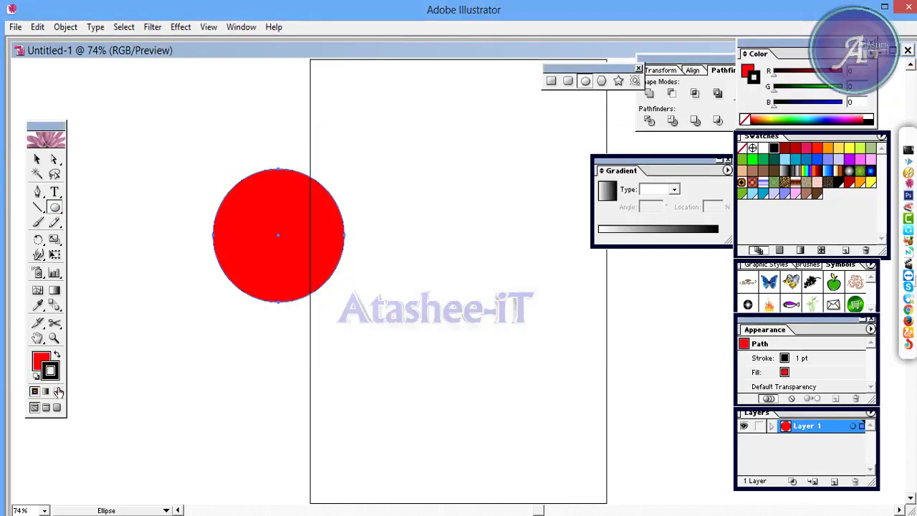
Turn the red circle into a gradient mesh with vertical and horizontal mesh lines.
key("v")
left_click(37, 291)
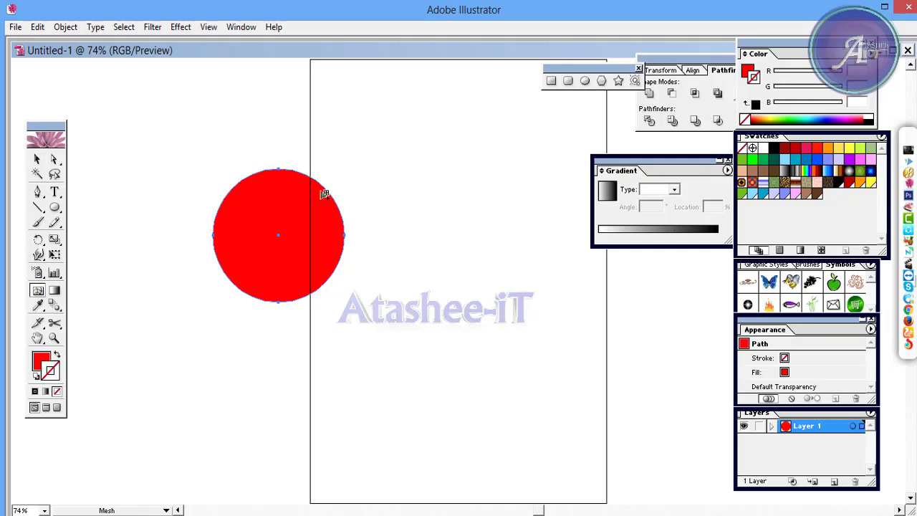
left_click(247, 197)
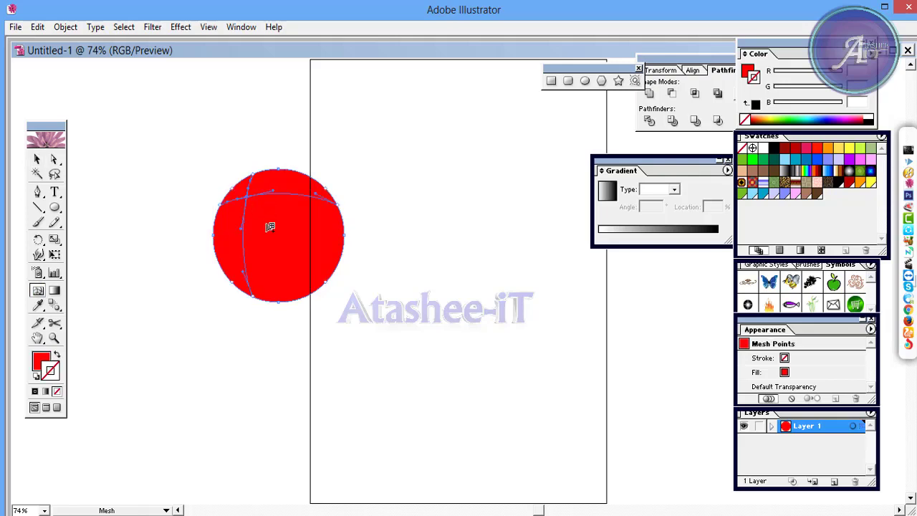
left_click(291, 195)
left_click(292, 265)
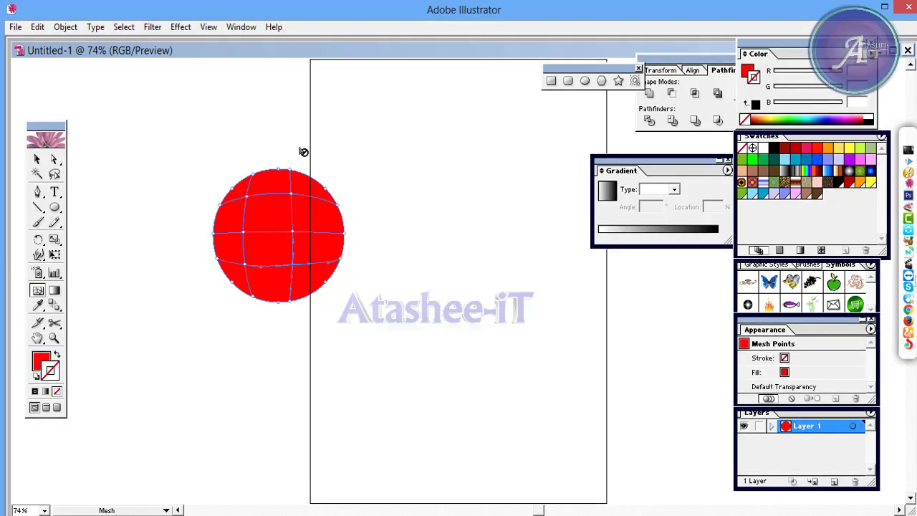
Tint a lasso-selected mesh point blue, then undo the change.
left_click(55, 176)
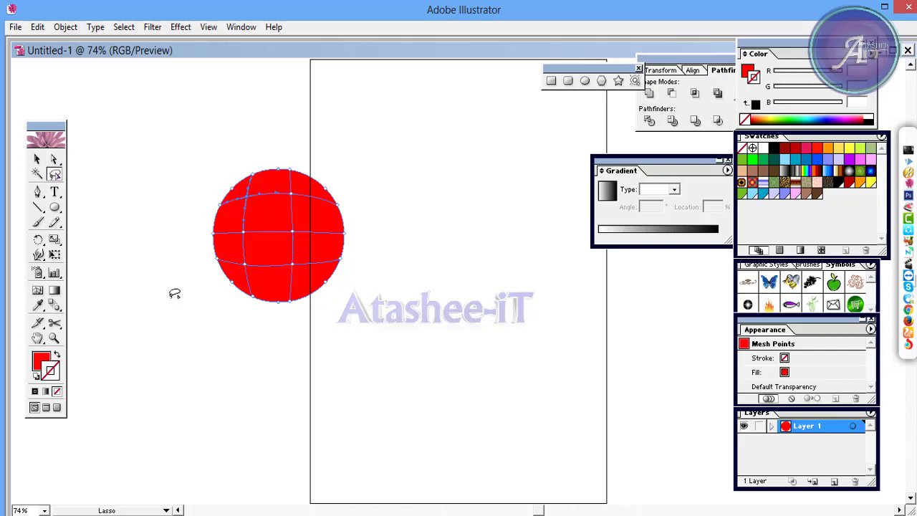
double_click(41, 361)
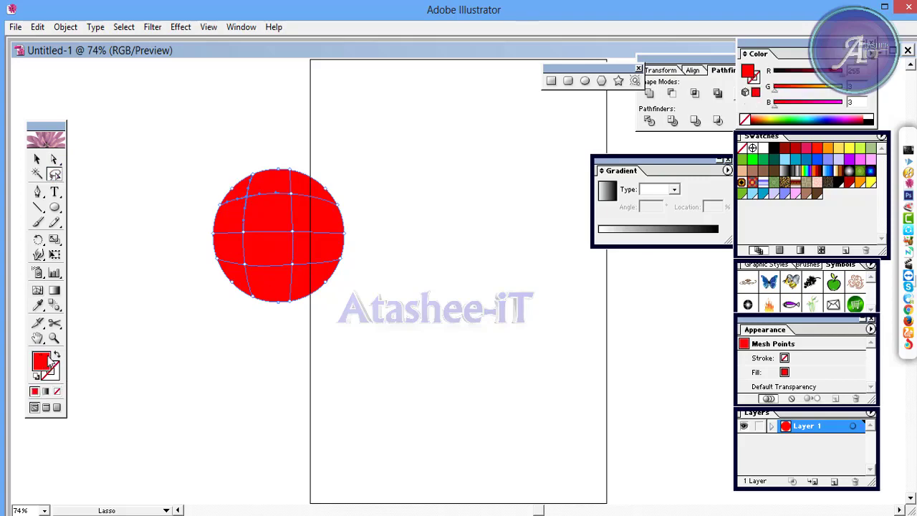
left_click(494, 238)
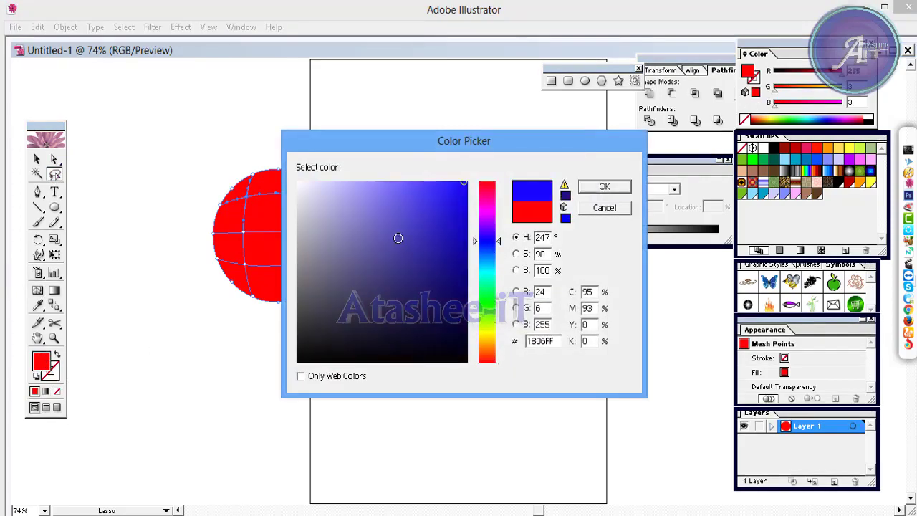
left_click_drag(399, 237, 437, 181)
left_click(599, 186)
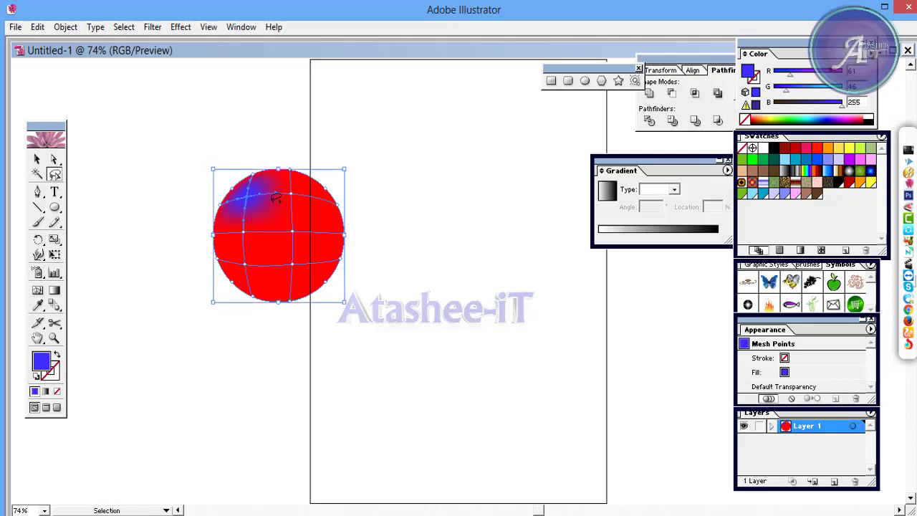
key("ctrl+z")
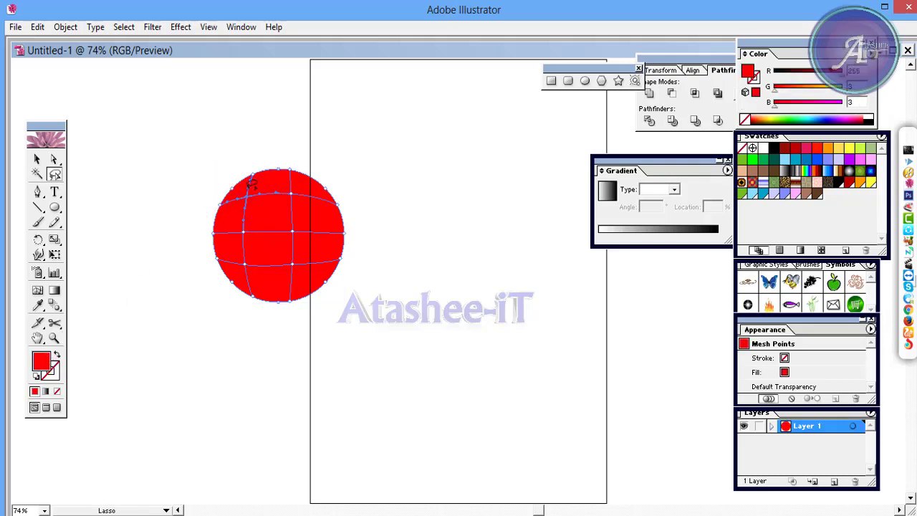
Add two more mesh lines near the circle's top-left with the Mesh tool.
left_click(38, 289)
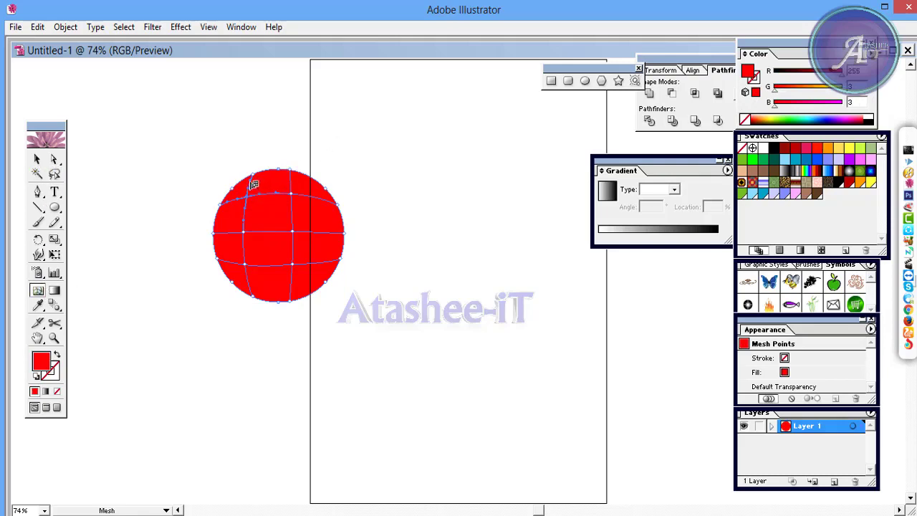
left_click(254, 187)
left_click(240, 203)
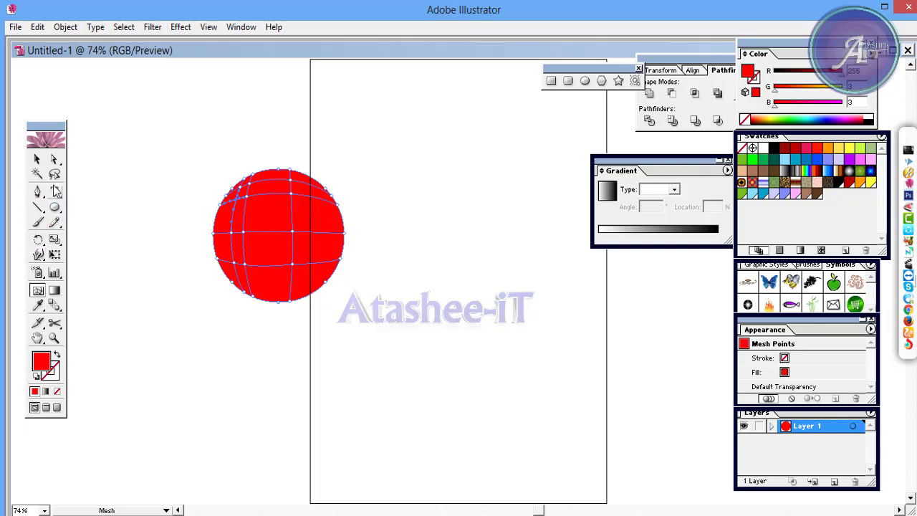
left_click(54, 174)
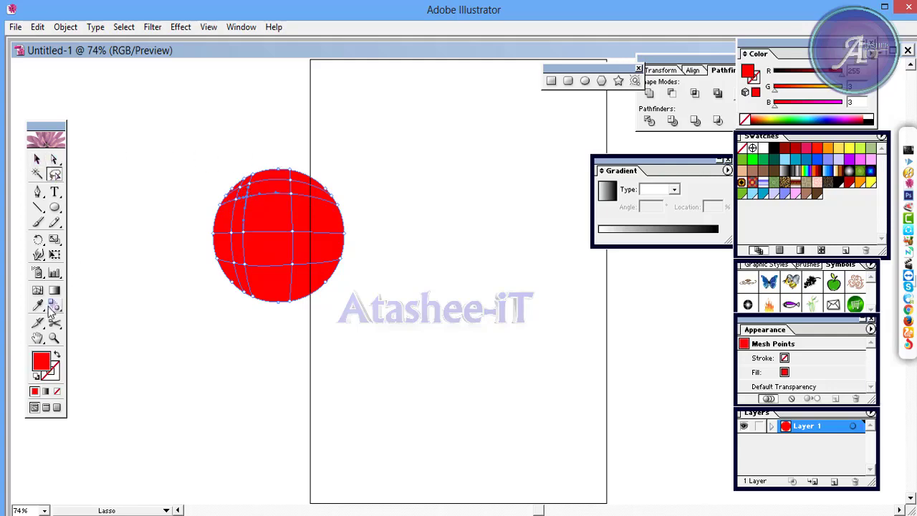
Colour the selected upper-left mesh point blue.
double_click(45, 355)
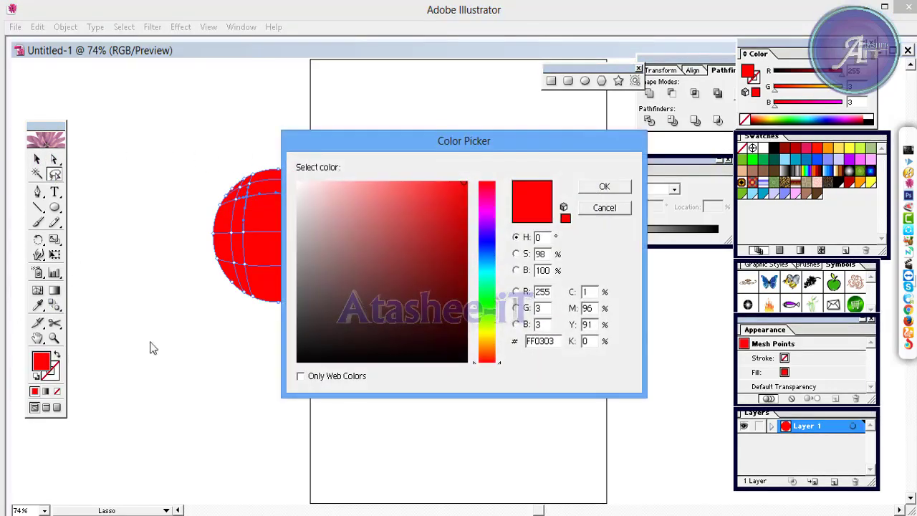
left_click_drag(484, 272, 487, 252)
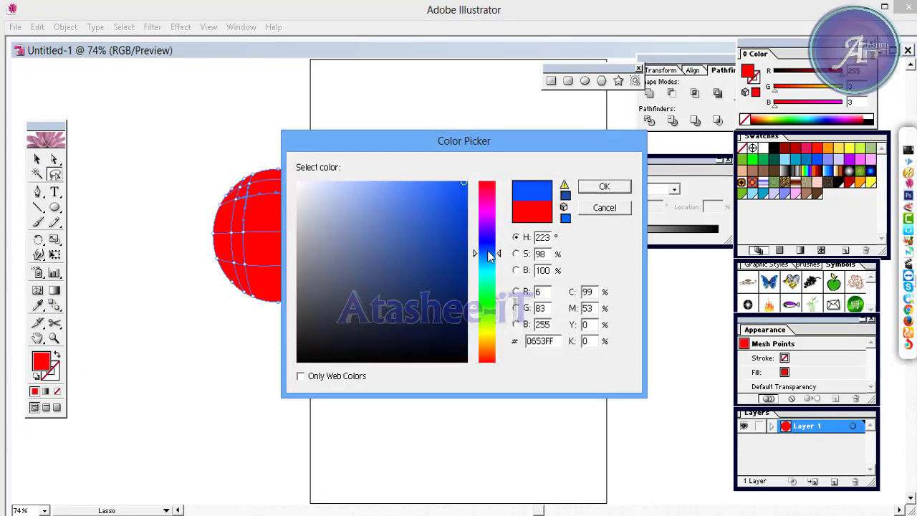
left_click(604, 187)
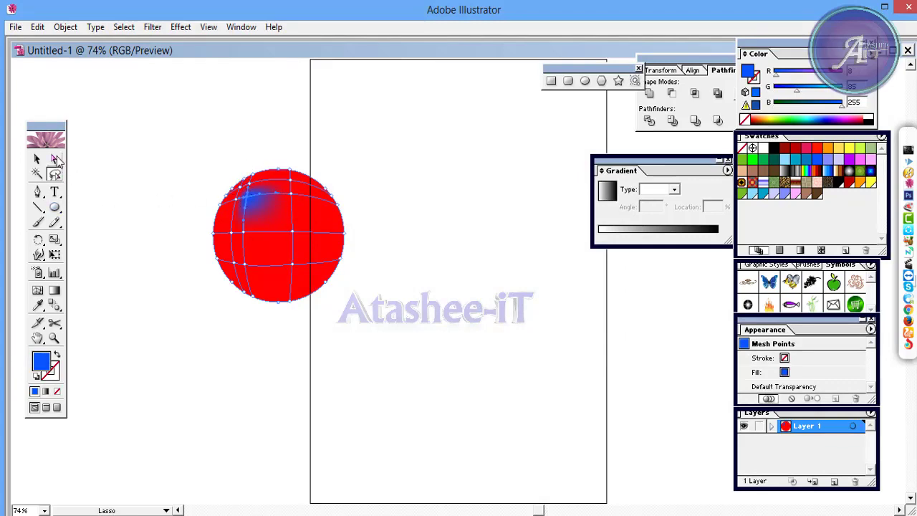
Nudge the blue mesh point into place, then lasso a point near the centre.
left_click(55, 159)
left_click(249, 202)
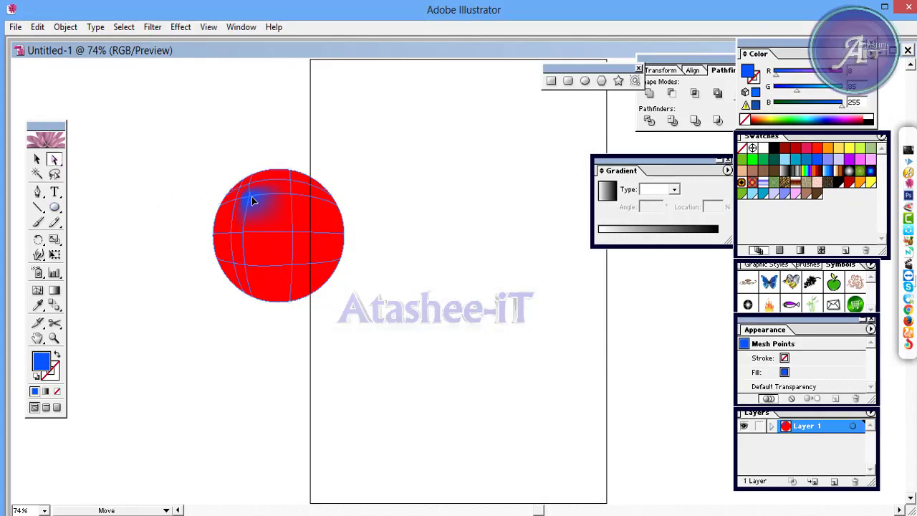
left_click(251, 200)
left_click_drag(251, 200, 272, 203)
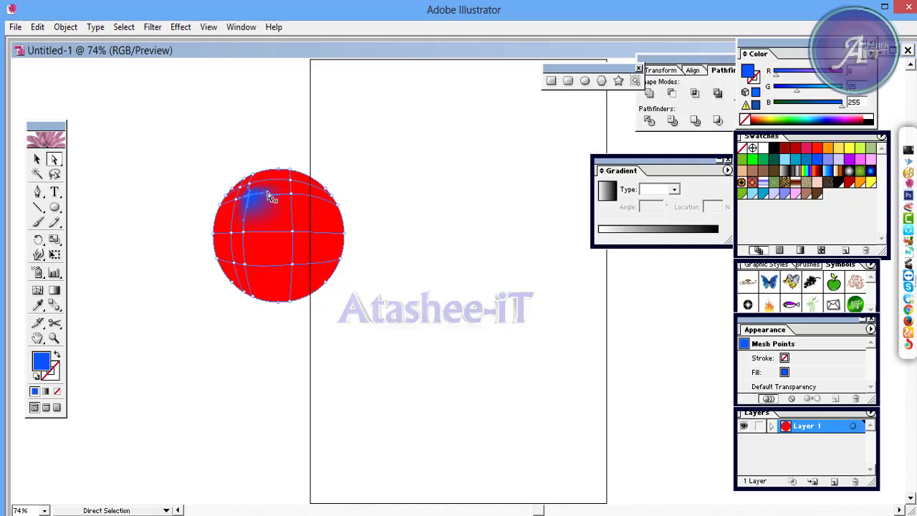
mouse_move(269, 195)
left_mouse_down()
mouse_move(254, 199)
mouse_move(309, 214)
left_mouse_up()
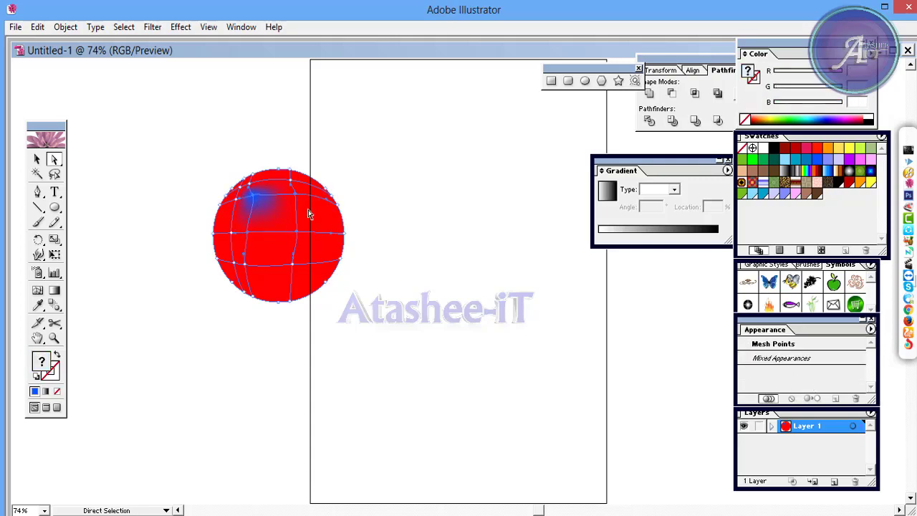
left_click(55, 174)
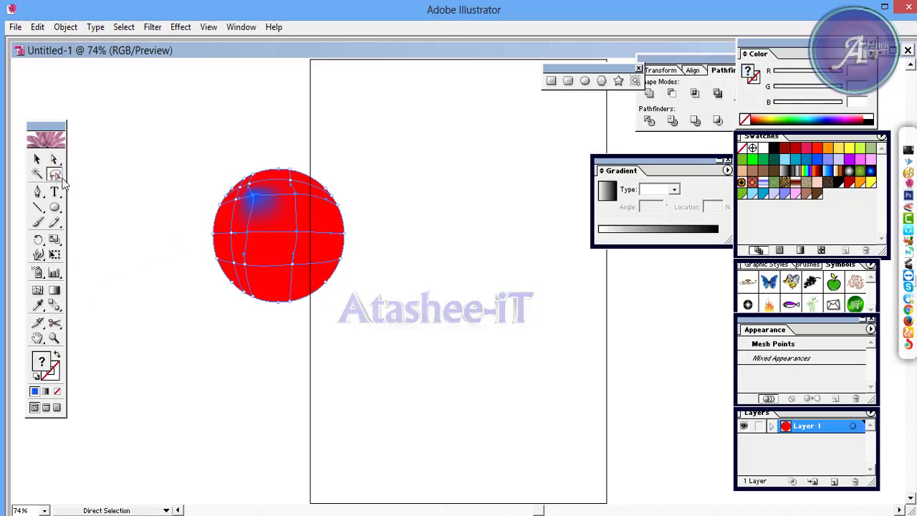
left_click_drag(293, 216, 300, 213)
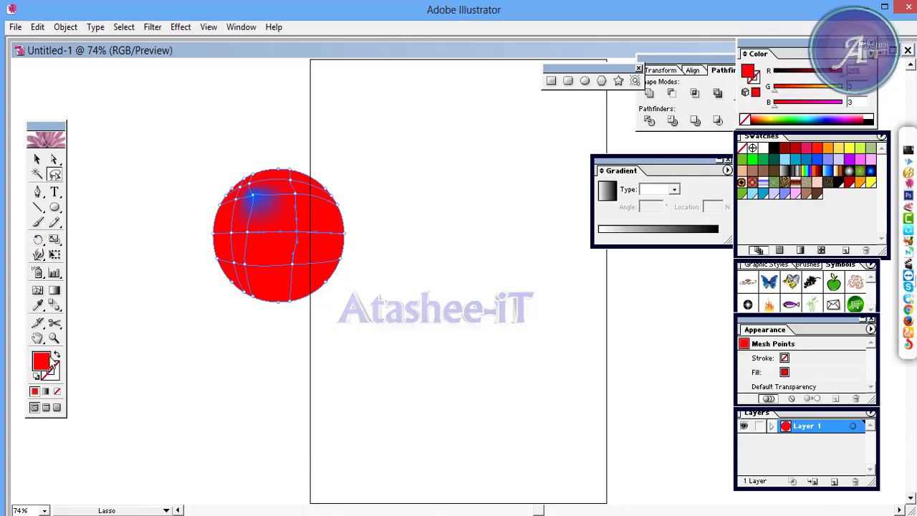
Colour the centre mesh point cyan.
double_click(46, 360)
left_click(487, 275)
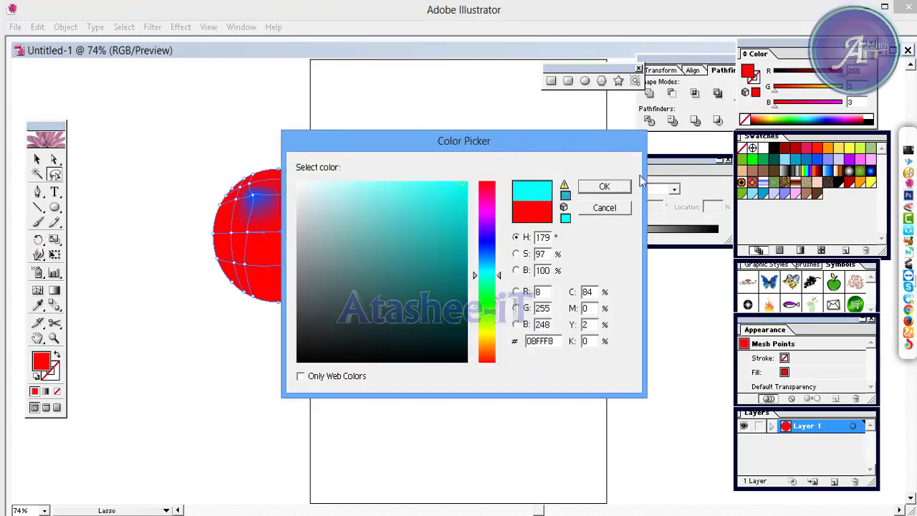
left_click(621, 187)
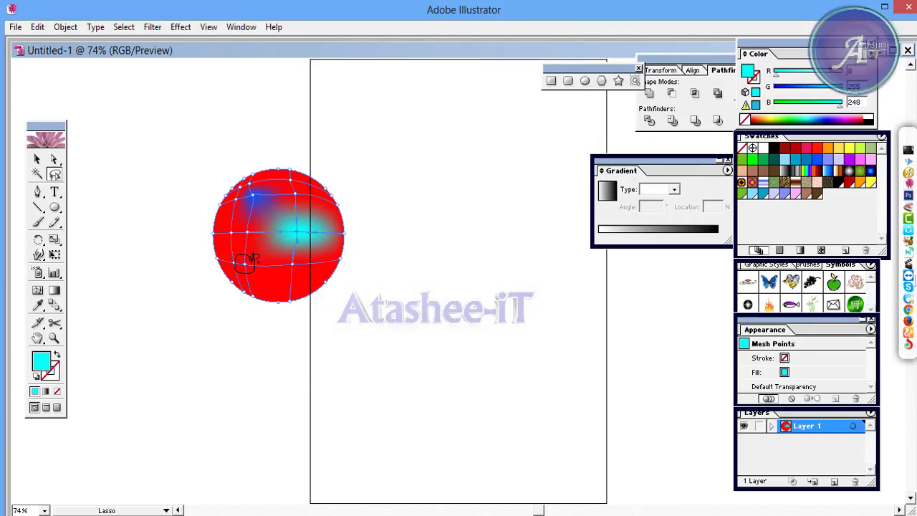
Colour a mesh point below the centre green, then select the whole mesh circle.
left_click_drag(253, 260, 299, 243)
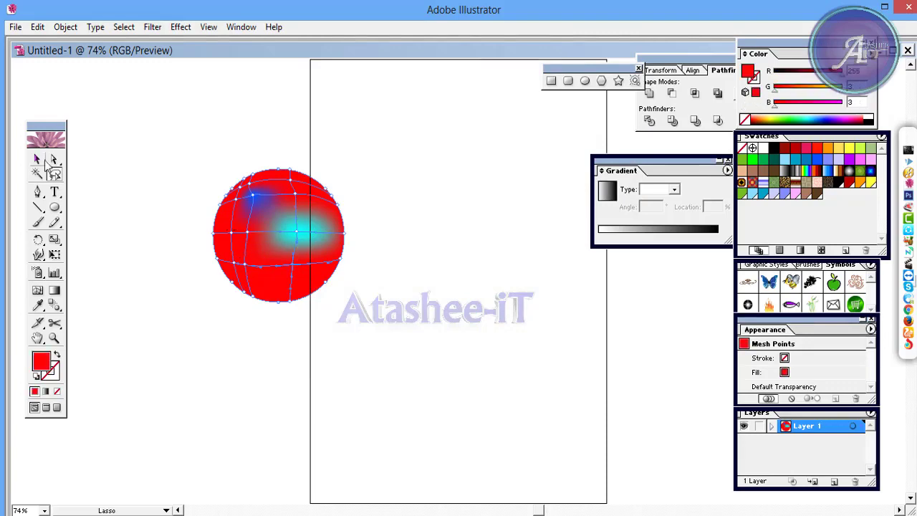
double_click(42, 365)
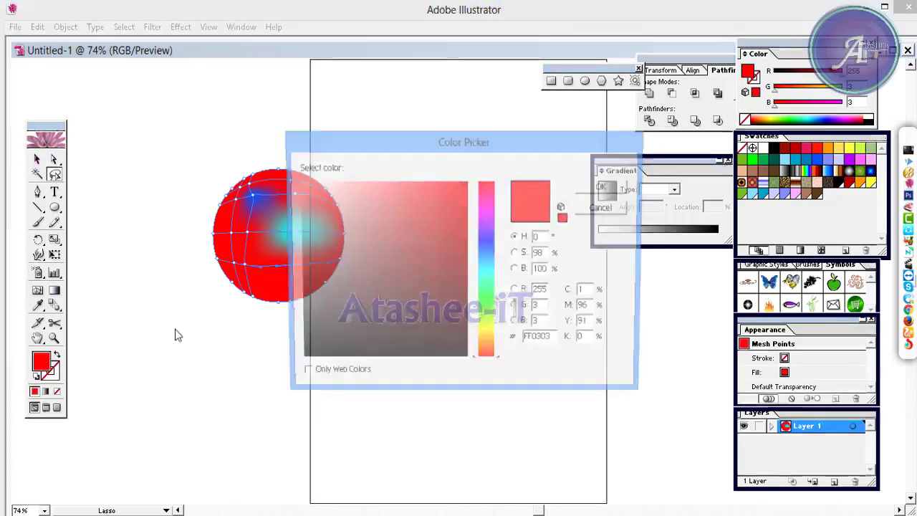
left_click(491, 306)
left_click(604, 186)
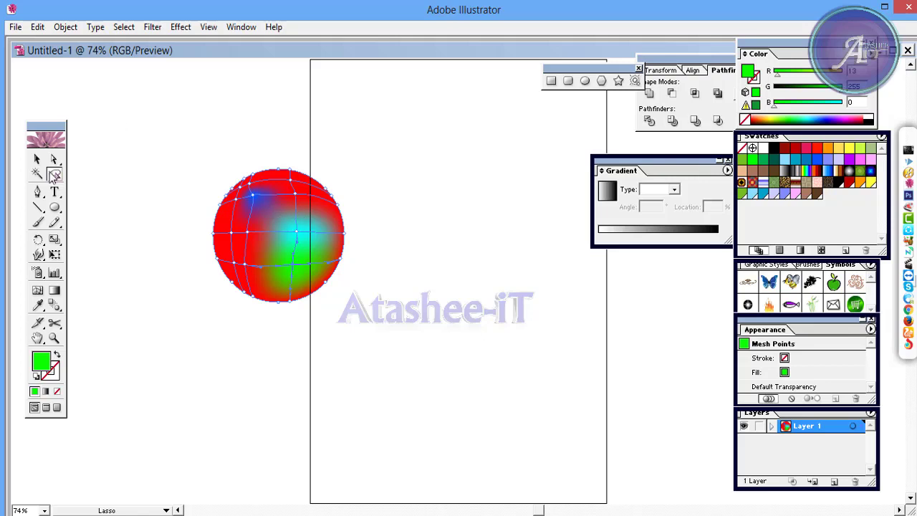
left_click(37, 159)
left_click(262, 218)
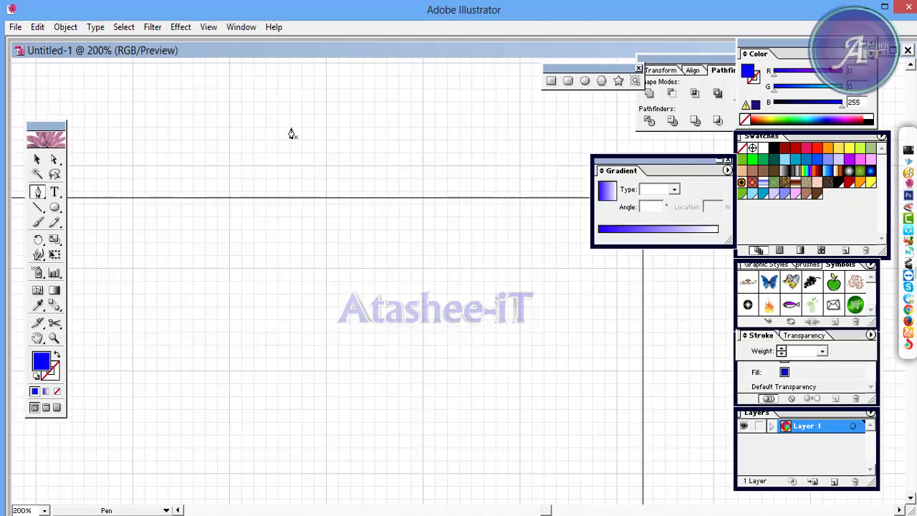
Draw a closed S-shaped path with curved Pen anchors.
left_click(291, 127)
left_click_drag(227, 199, 282, 271)
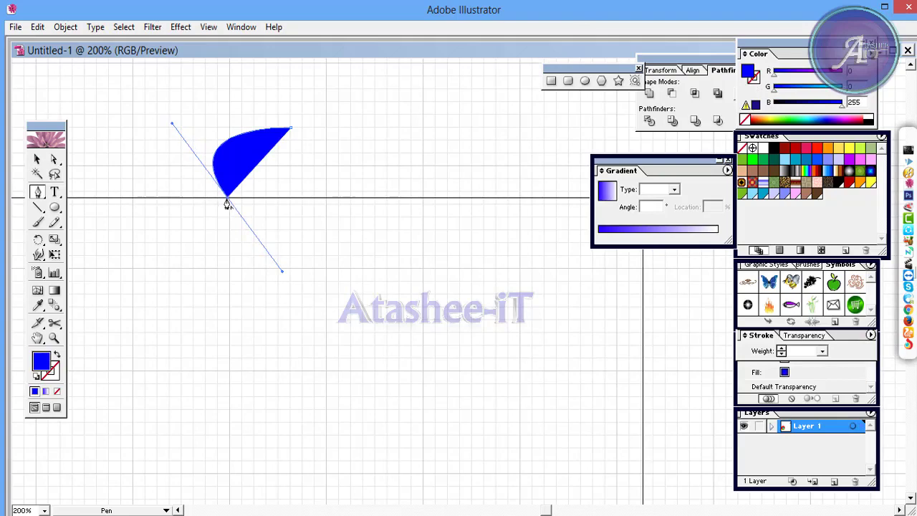
left_click_drag(205, 268, 97, 237)
left_click_drag(269, 222, 219, 103)
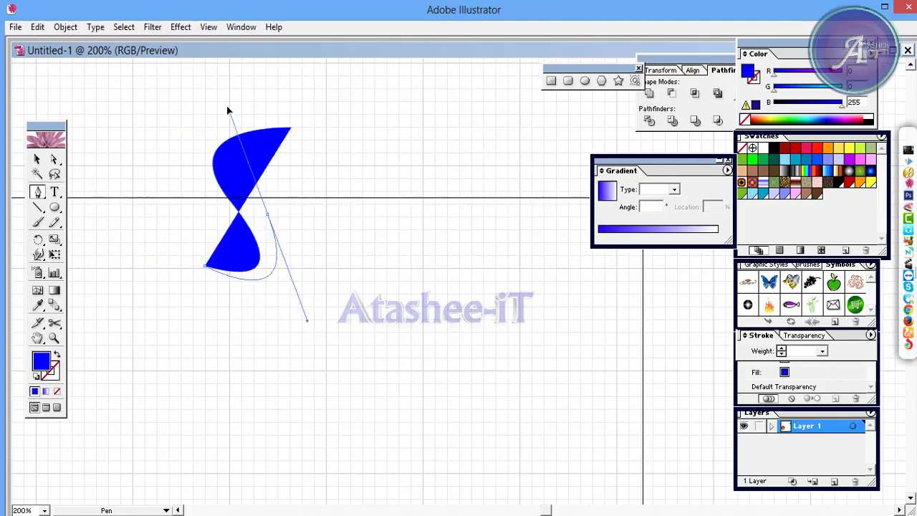
left_click(267, 220)
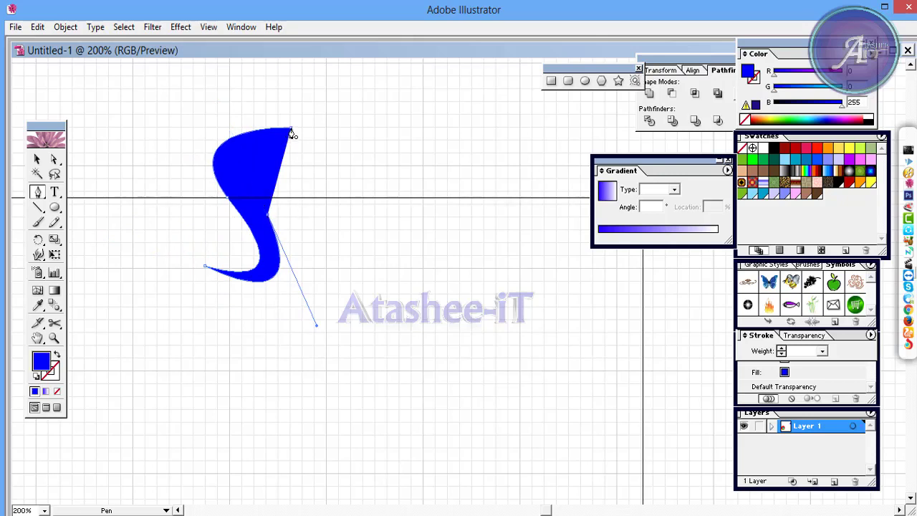
left_click_drag(292, 130, 392, 109)
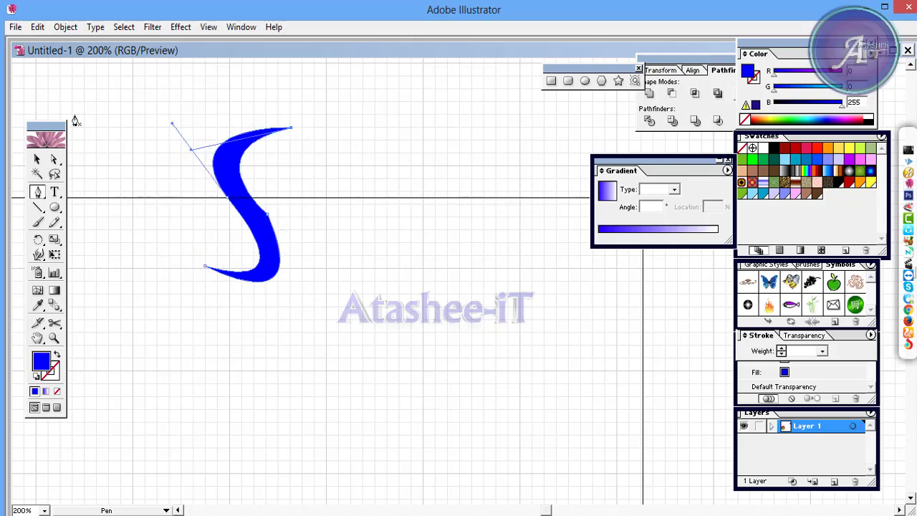
Adjust the S's anchors and handles to smooth its lower and top curves.
left_click(54, 158)
left_click(271, 220)
left_click(266, 221)
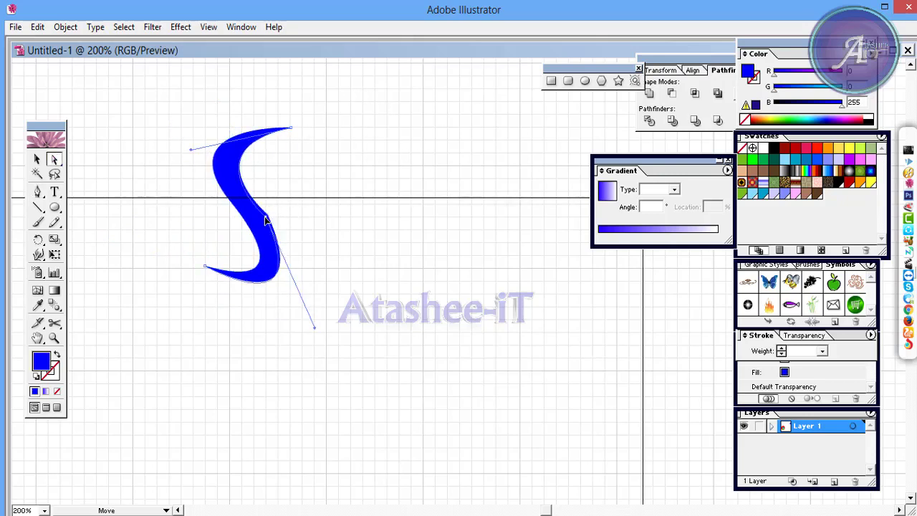
left_click_drag(316, 331, 323, 338)
left_click(208, 171)
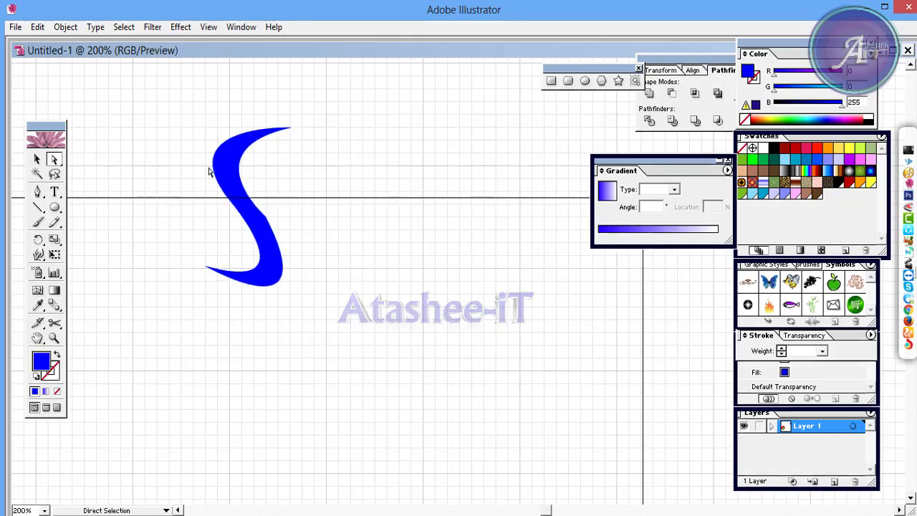
left_click(266, 149)
mouse_move(215, 154)
left_mouse_down()
mouse_move(198, 159)
mouse_move(207, 158)
left_mouse_up()
left_click(305, 203)
left_click(271, 215)
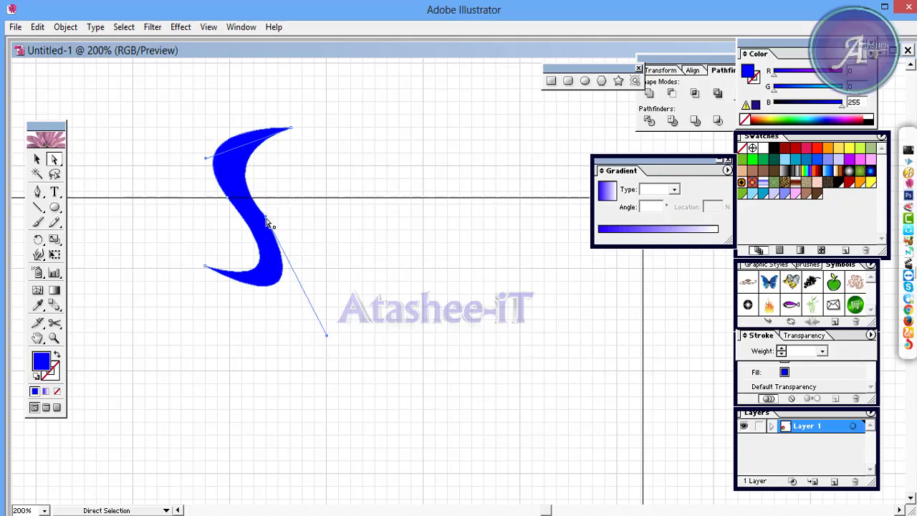
left_click(334, 223)
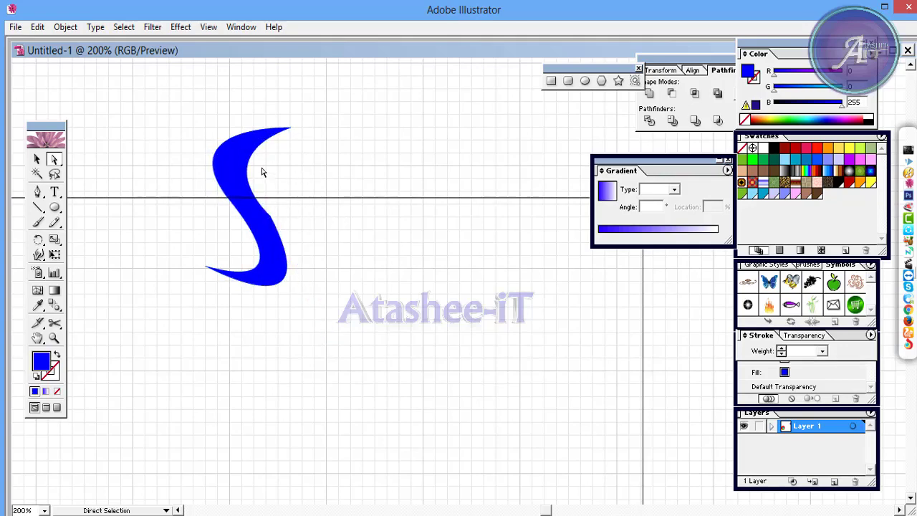
Shift the S left, Alt-drag two copies rightward, and give the middle copy a linear gradient.
left_click(38, 160)
left_click_drag(229, 181, 216, 186)
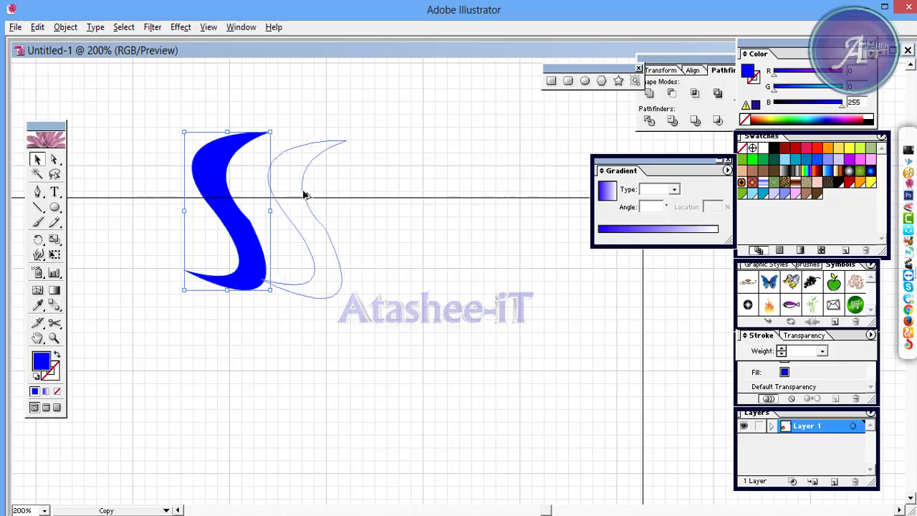
left_click_drag(220, 187, 459, 203)
left_click(315, 185)
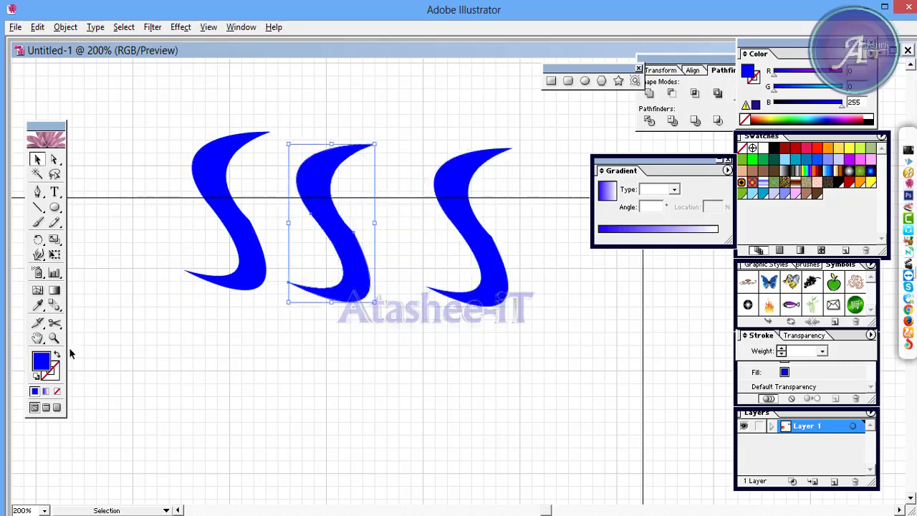
left_click(46, 390)
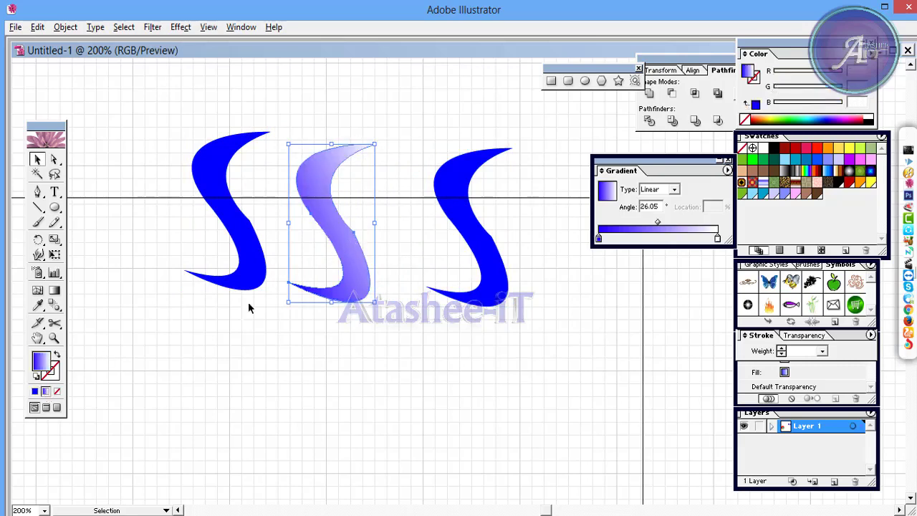
Set the gradient's right end stop to green.
left_click(717, 238)
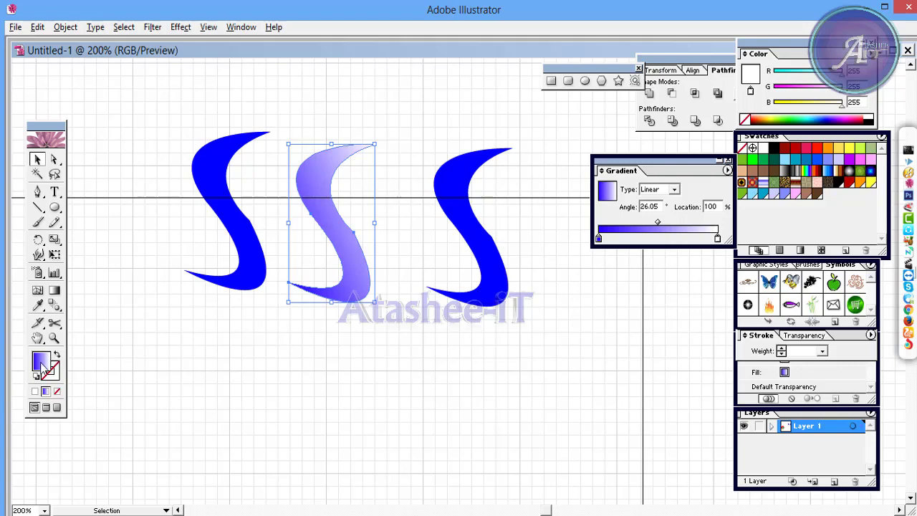
double_click(41, 362)
left_click(487, 304)
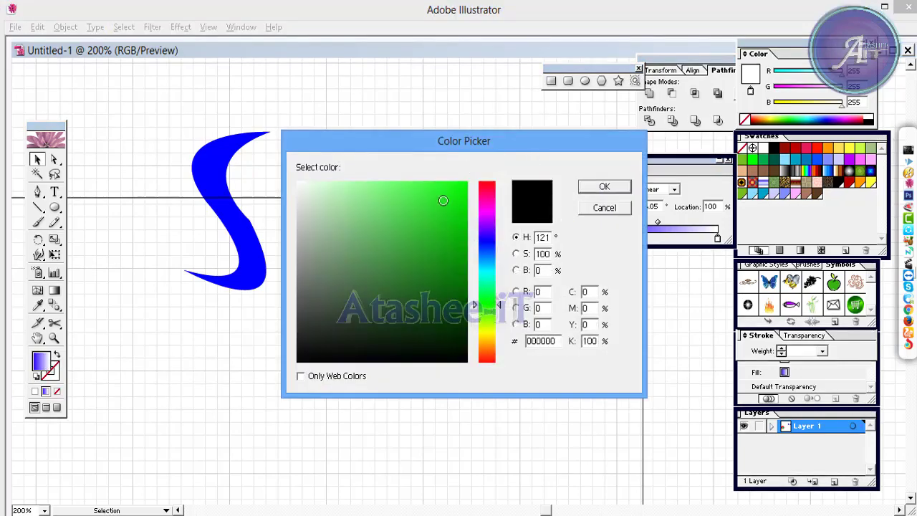
left_click(593, 187)
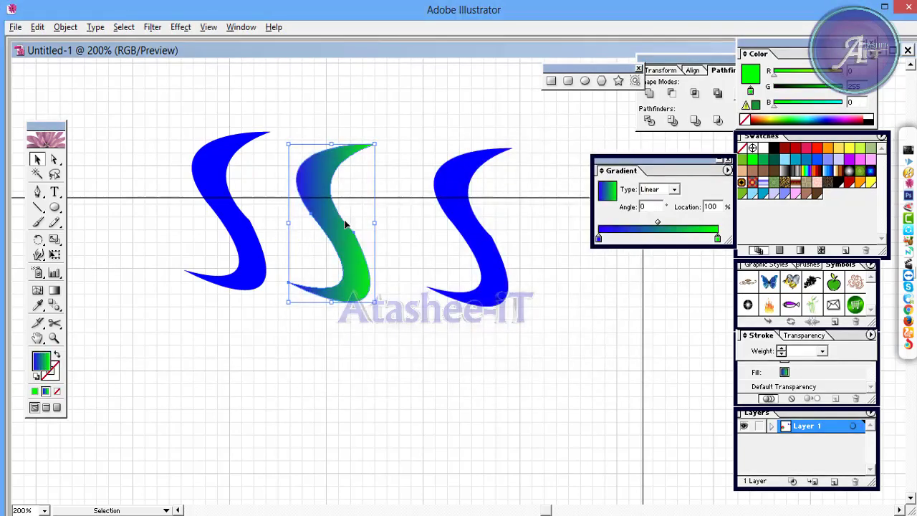
Redraw the blue-to-green gradient diagonally across the middle S, then deselect it.
left_click(54, 290)
mouse_move(287, 239)
left_mouse_down()
mouse_move(367, 228)
mouse_move(350, 211)
mouse_move(306, 247)
left_mouse_up()
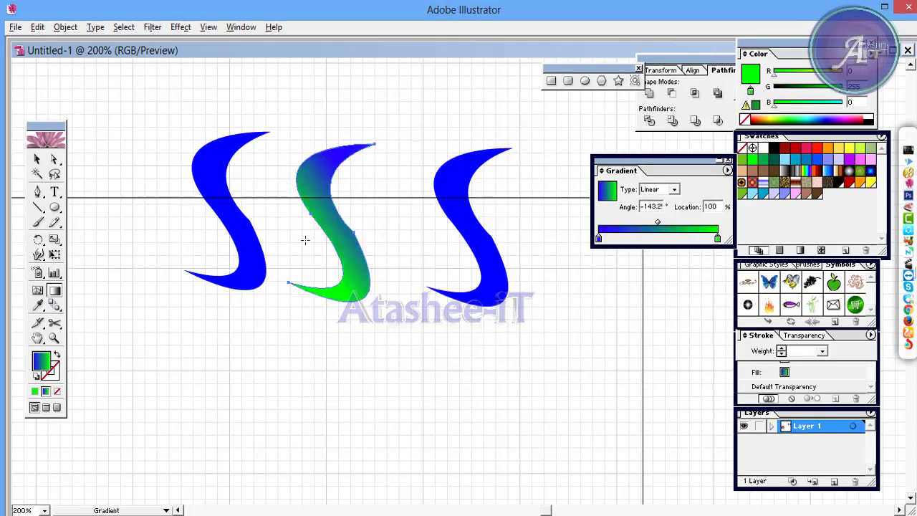
left_click(37, 160)
left_click(288, 106)
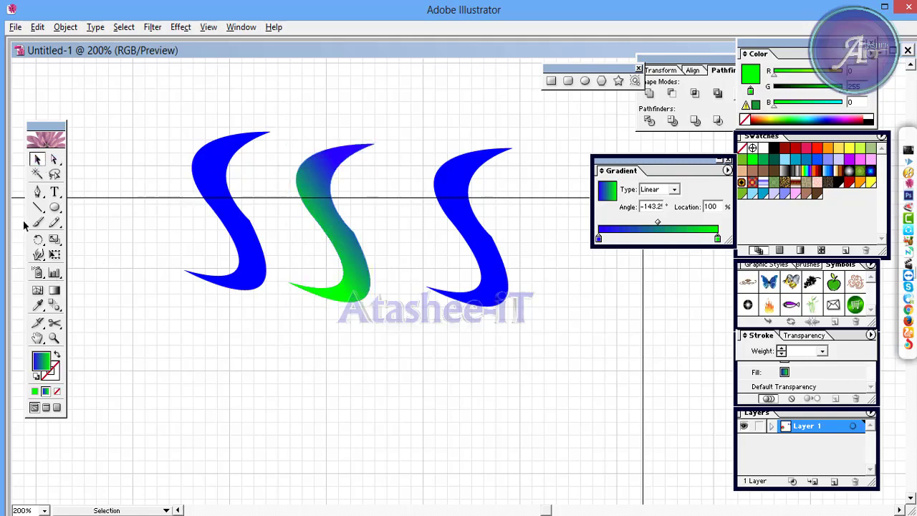
left_click(37, 291)
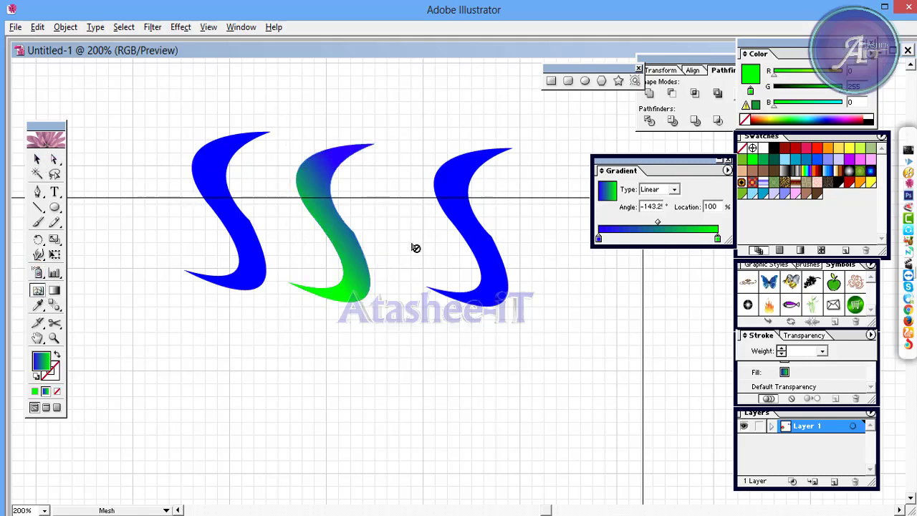
Add a gradient mesh to the right S and zoom and pan to frame it.
left_click(469, 222)
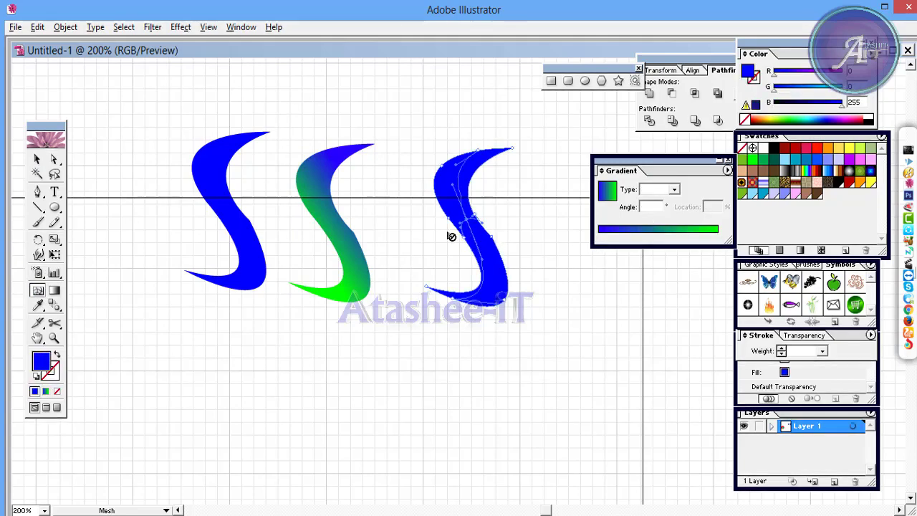
key("ctrl+equal")
key("ctrl+equal")
key("ctrl+equal")
key("h")
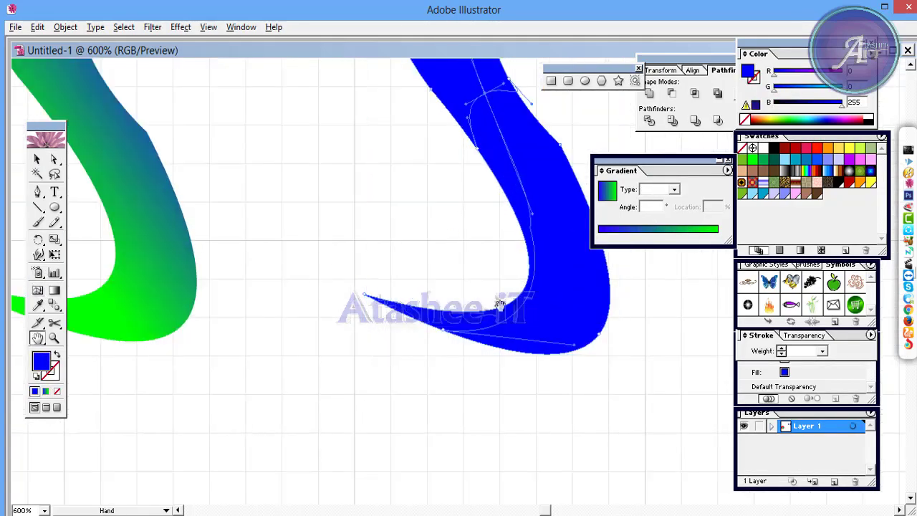
left_click_drag(451, 236, 333, 462)
key("ctrl+minus")
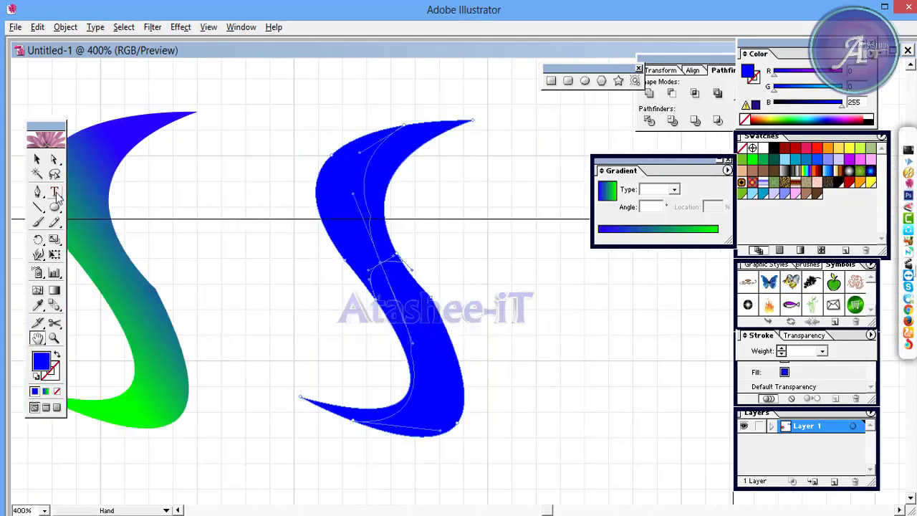
Reshape the lower and upper curves of the right S's mesh path.
left_click(55, 159)
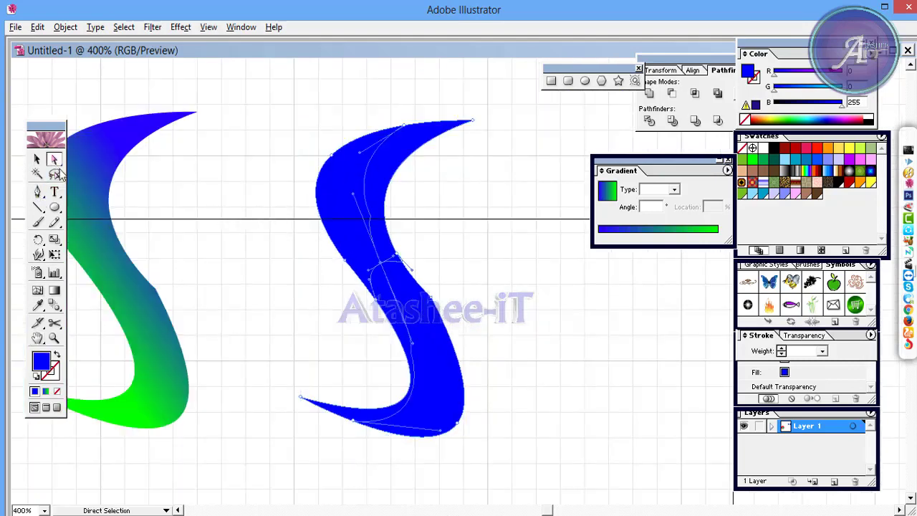
left_click(306, 294)
left_click(396, 284)
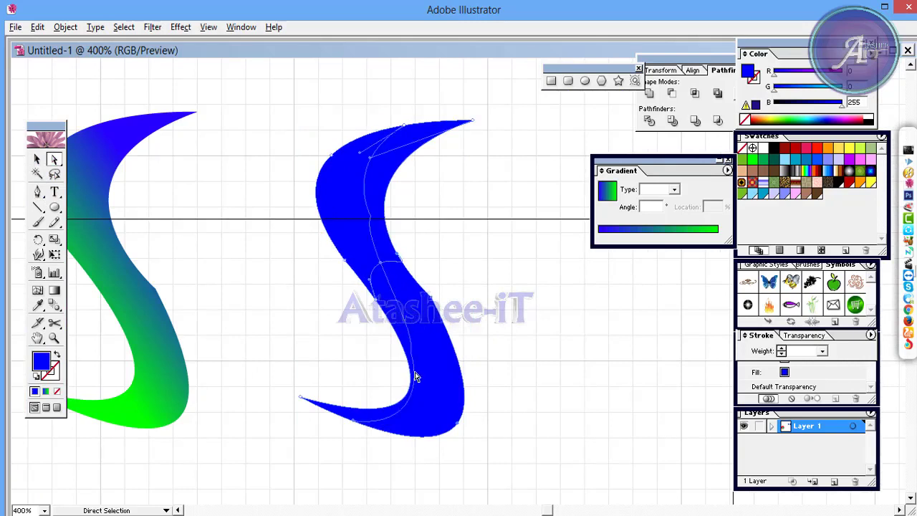
left_click(414, 331)
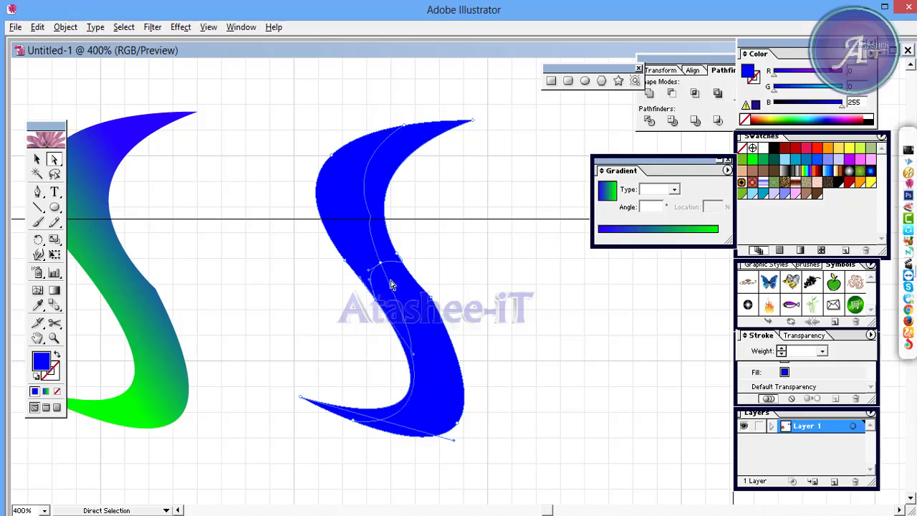
left_click(408, 332)
left_click_drag(354, 424, 379, 409)
left_click_drag(365, 169, 334, 198)
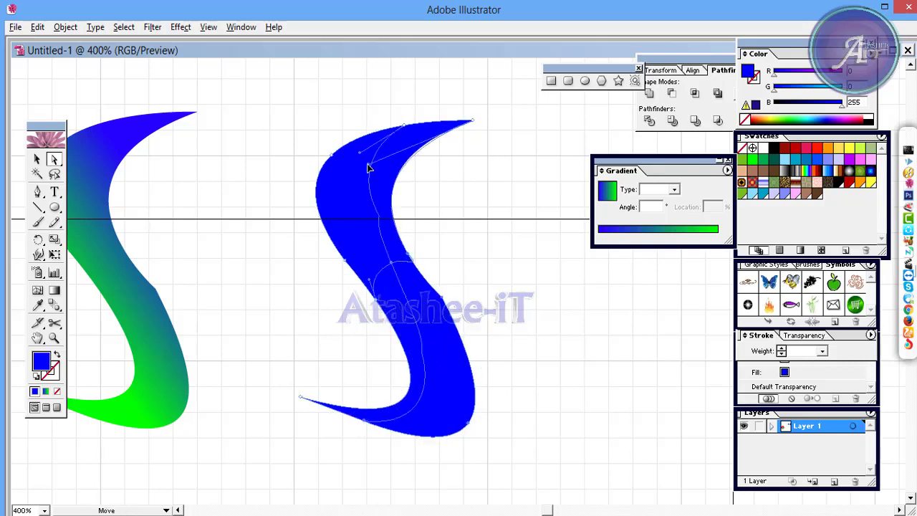
Bend the inner mesh line to follow the S, then lasso the S's left side.
left_click(389, 311)
left_click(425, 371)
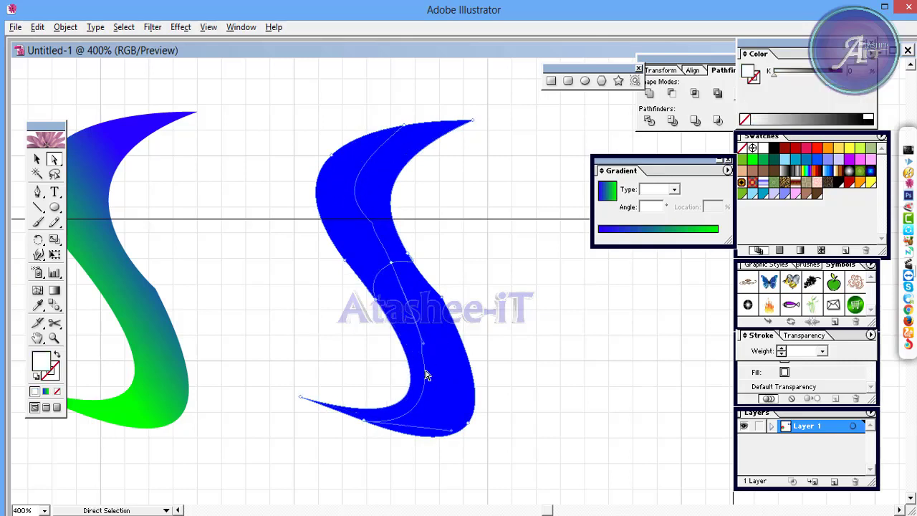
mouse_move(425, 371)
left_mouse_down()
mouse_move(436, 348)
mouse_move(461, 374)
left_mouse_up()
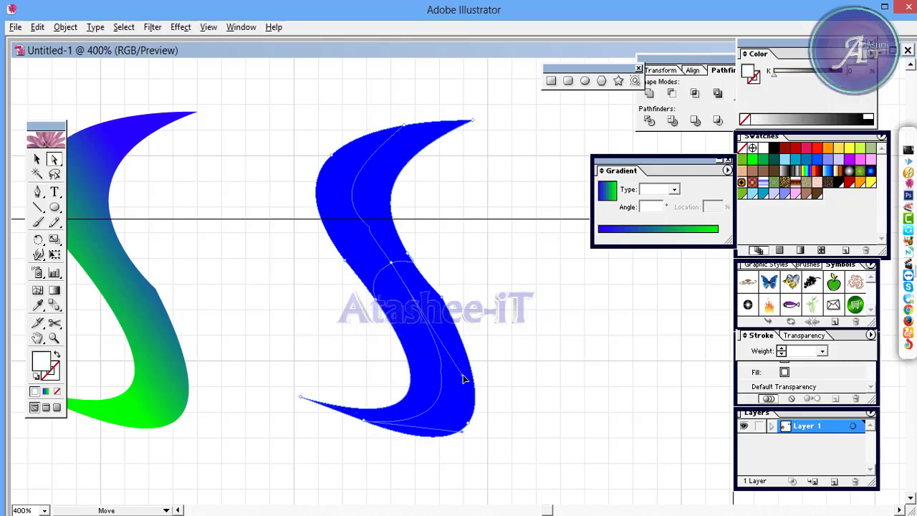
left_click(375, 238)
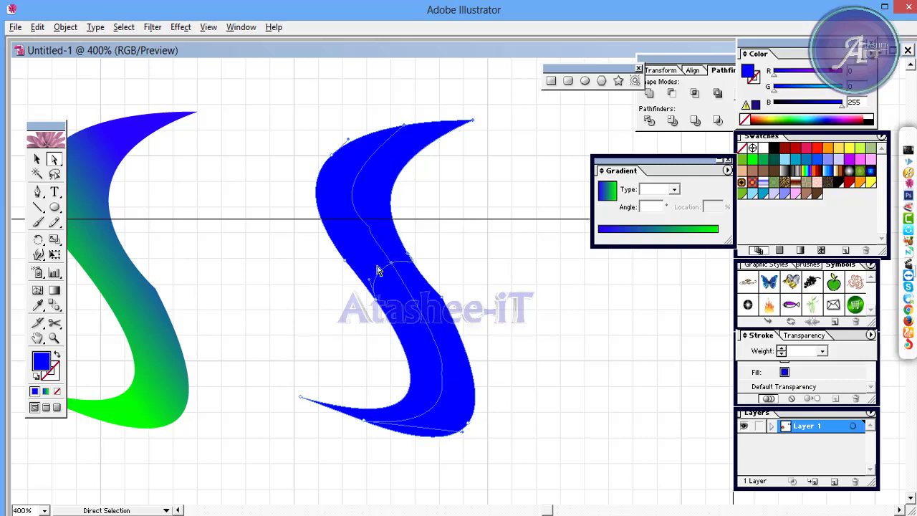
left_click(402, 131)
left_click_drag(399, 135, 342, 188)
left_click(372, 193)
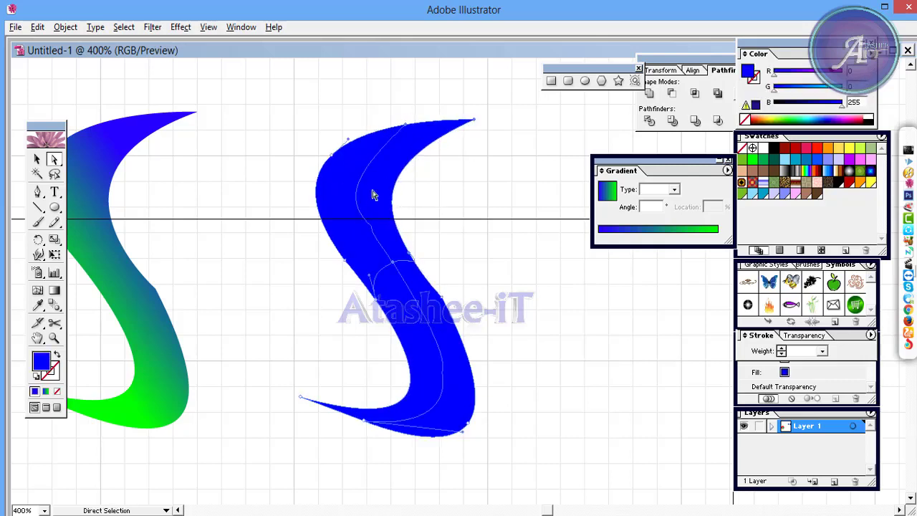
left_click(55, 174)
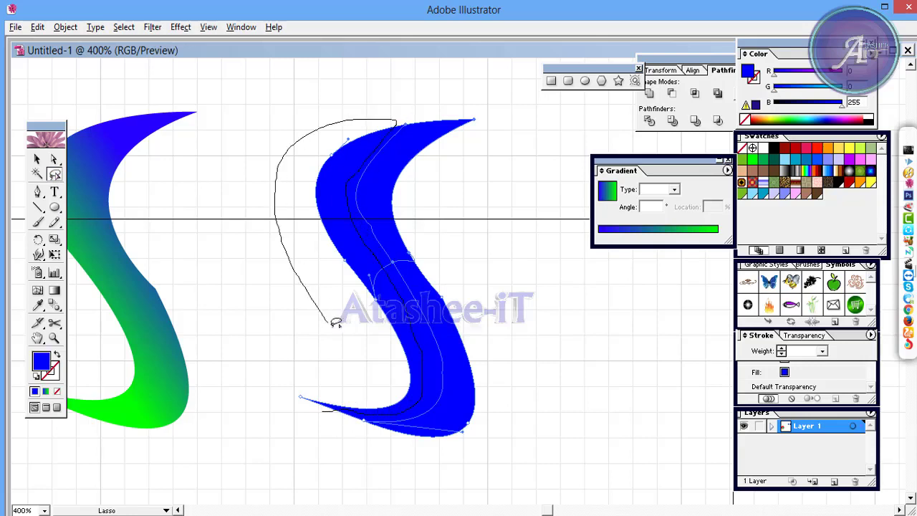
mouse_move(353, 116)
left_mouse_down()
mouse_move(301, 387)
mouse_move(331, 411)
left_mouse_up()
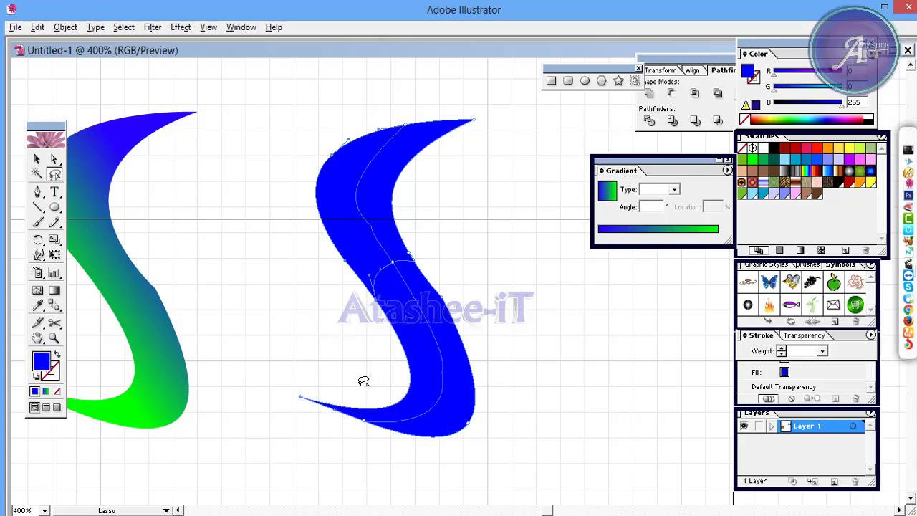
Fill the selected part of the right S with magenta (FF00F9).
double_click(40, 364)
left_click(487, 213)
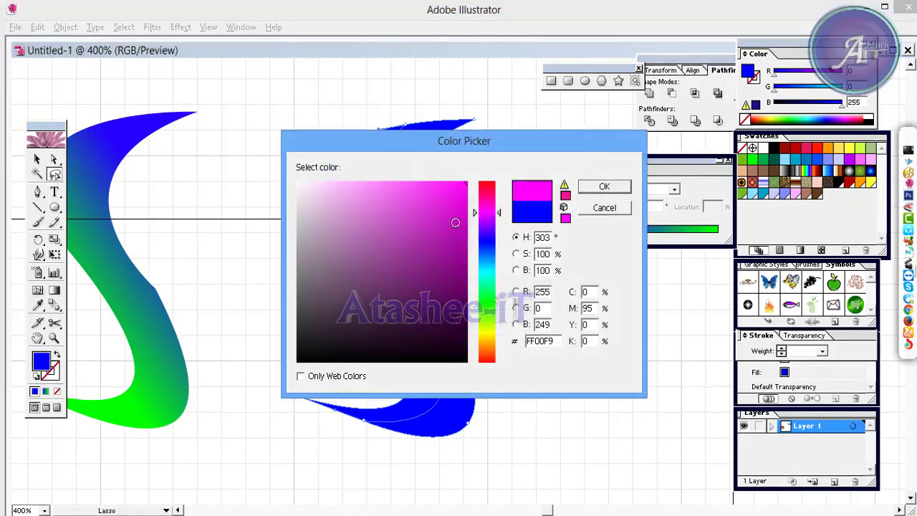
left_click(604, 187)
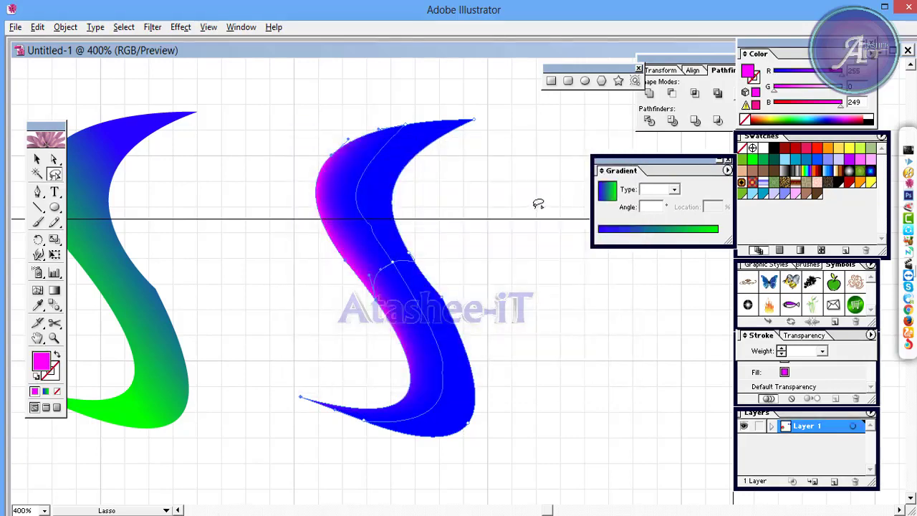
Drag two mesh points on the magenta-blue S to soften the blend, bending the lower line rightward.
left_click(53, 158)
left_click(370, 269)
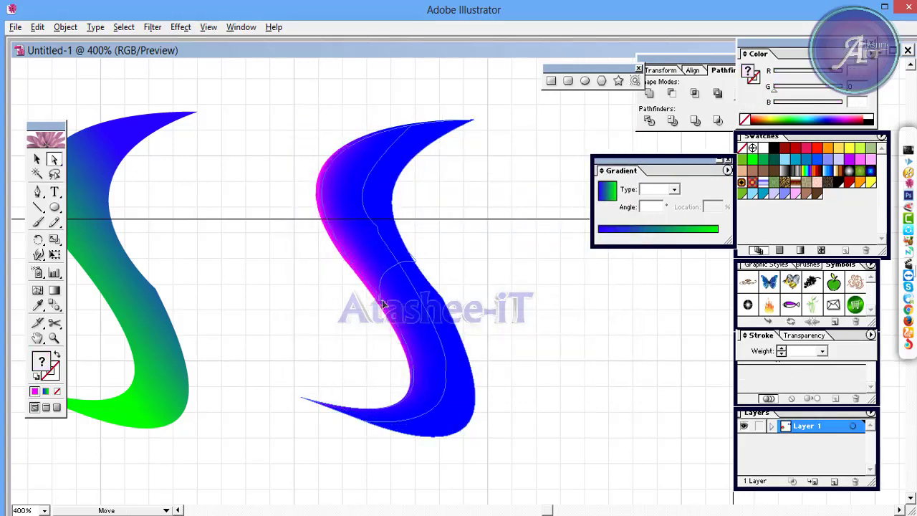
left_click_drag(380, 307, 301, 297)
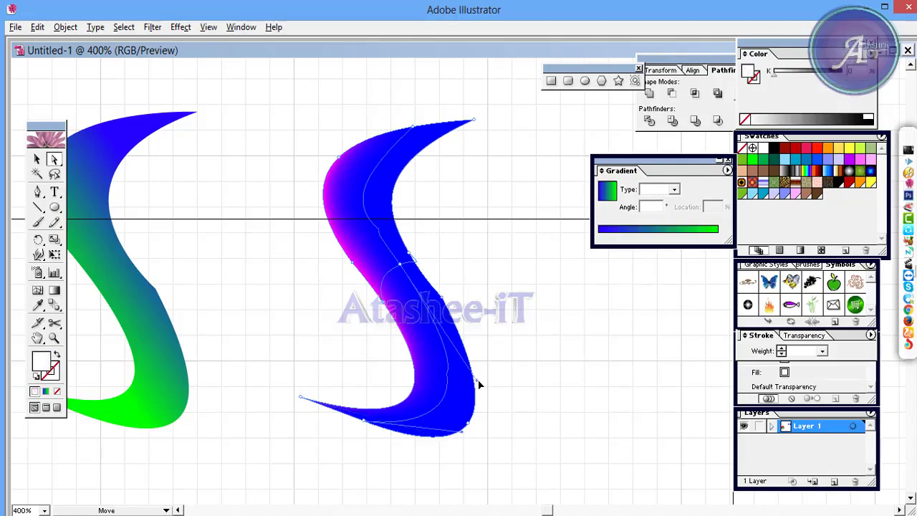
left_click_drag(446, 387, 484, 383)
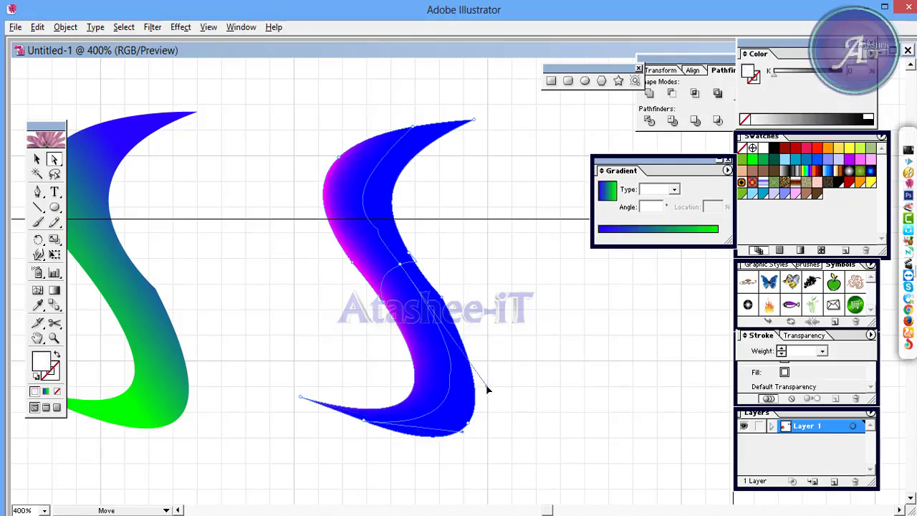
Check several mesh points along the magenta left edge, then reselect the right S mesh.
left_click(398, 272)
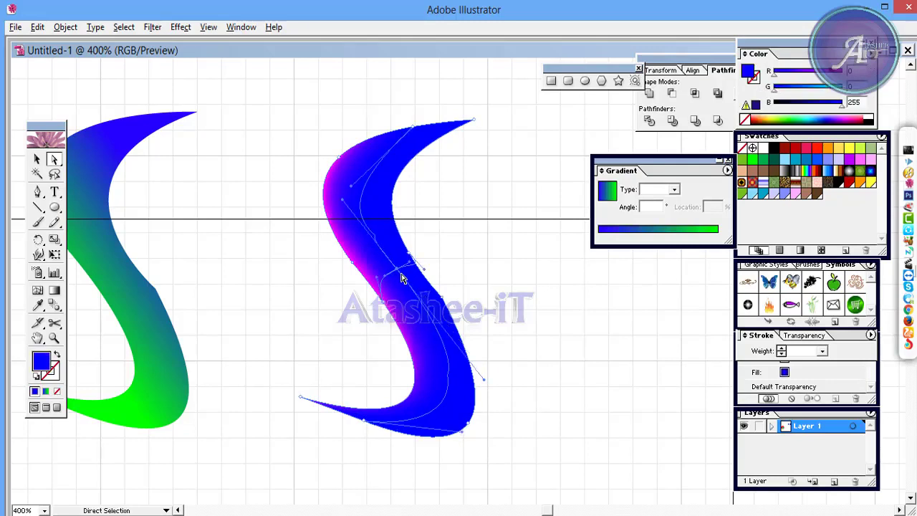
left_click(400, 272)
left_click(399, 266)
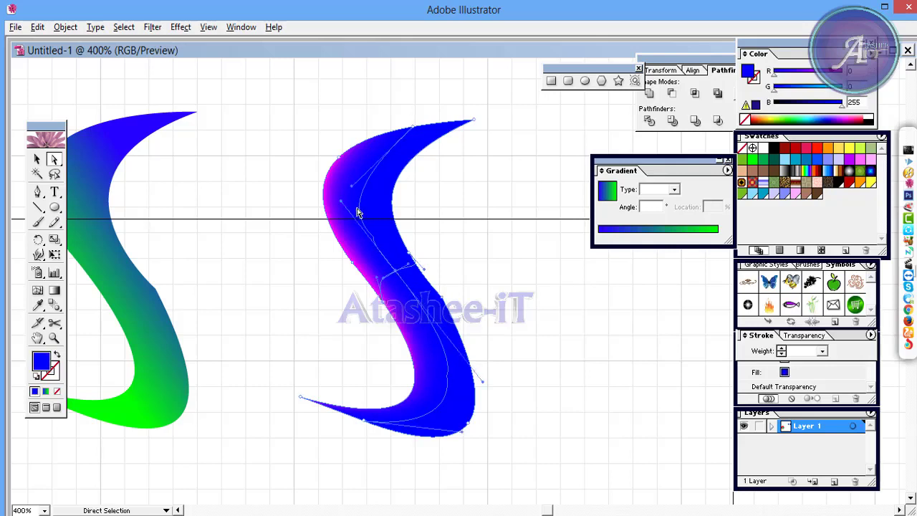
left_click(337, 181)
left_click(363, 198)
left_click(341, 162)
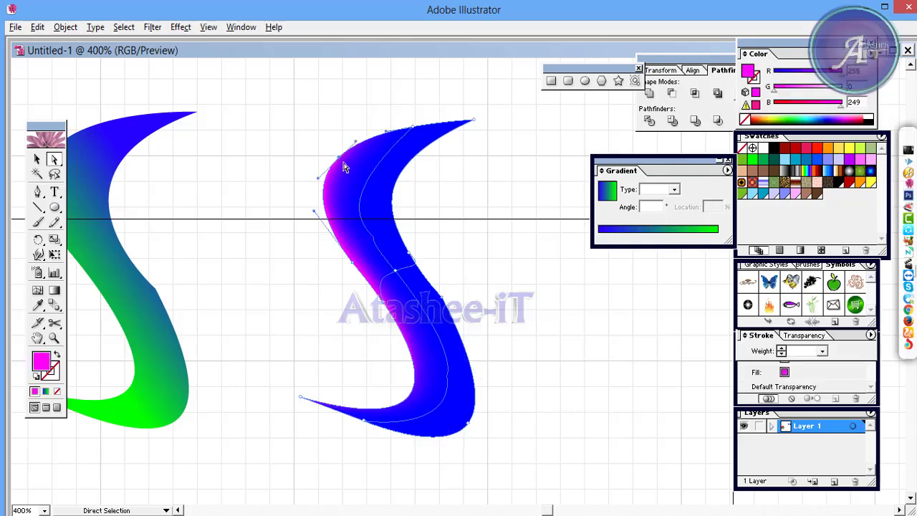
left_click(265, 308)
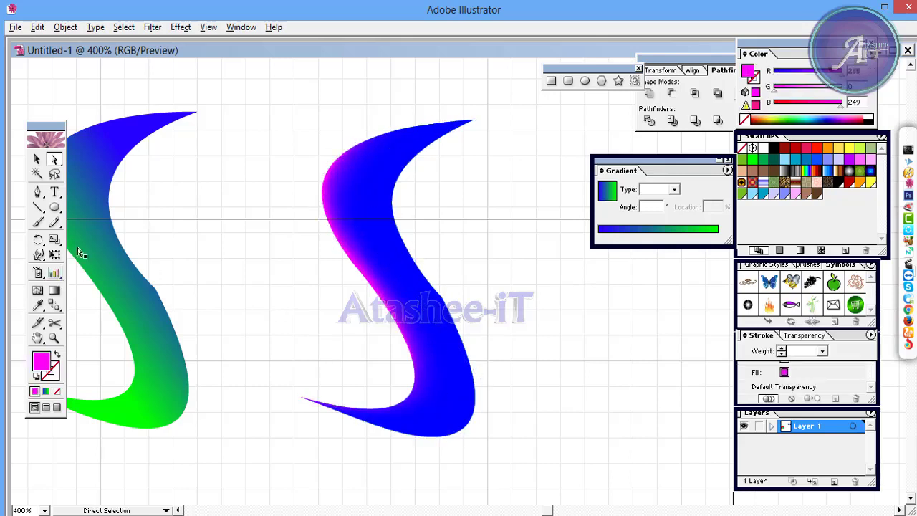
left_click(383, 218)
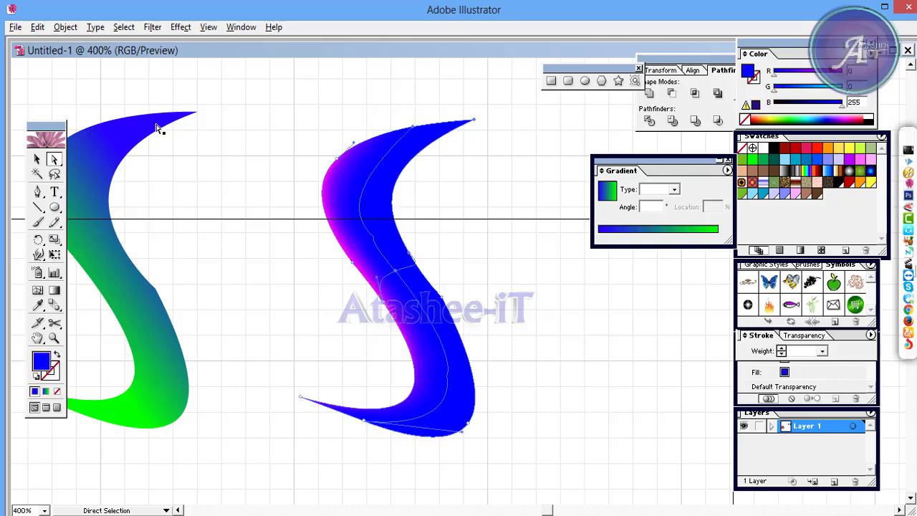
Lasso the mesh points along the S's right edge and colour them magenta (H 309).
left_click(54, 174)
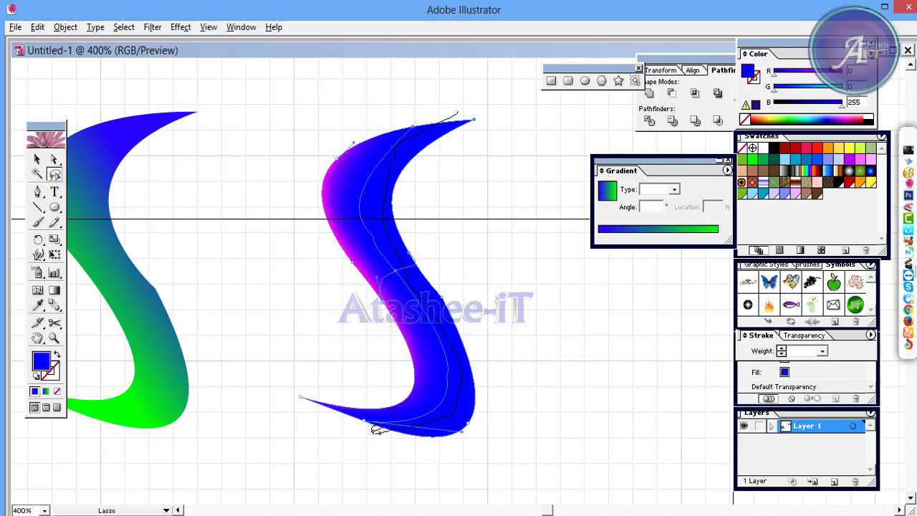
left_click_drag(374, 430, 462, 109)
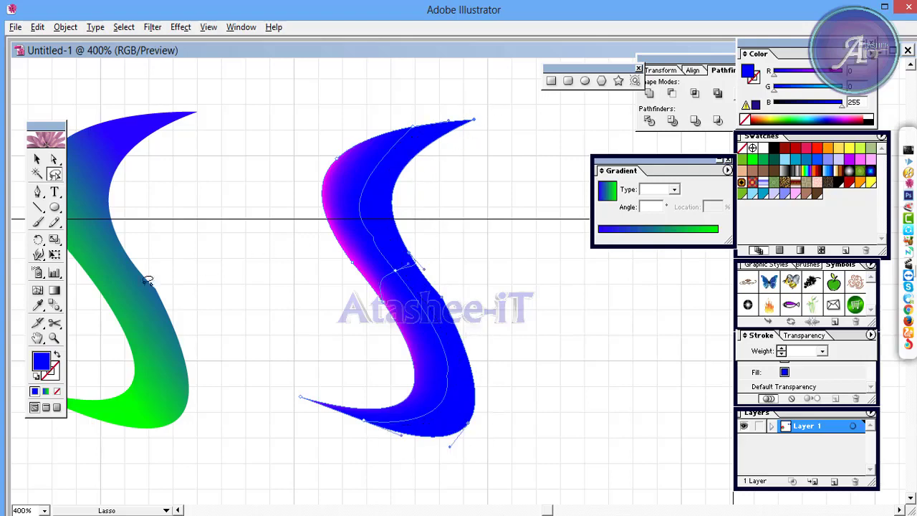
double_click(41, 363)
left_click(484, 210)
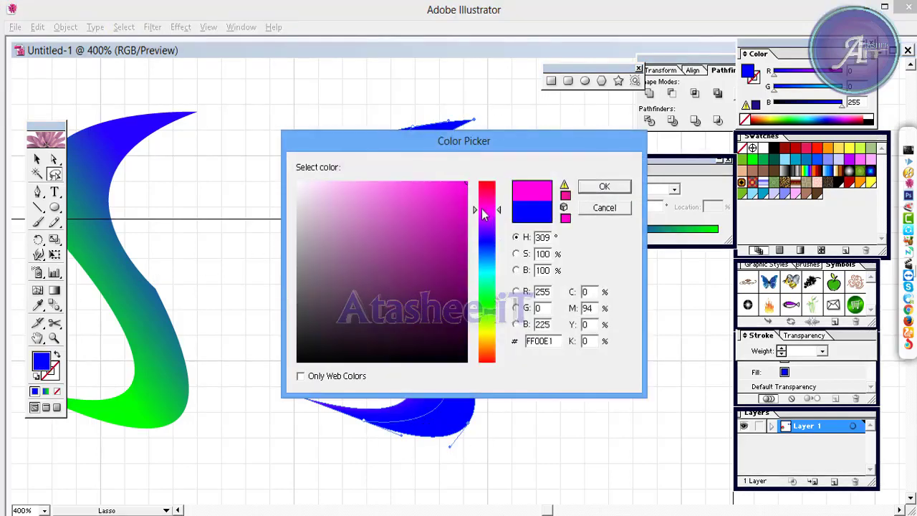
left_click(605, 187)
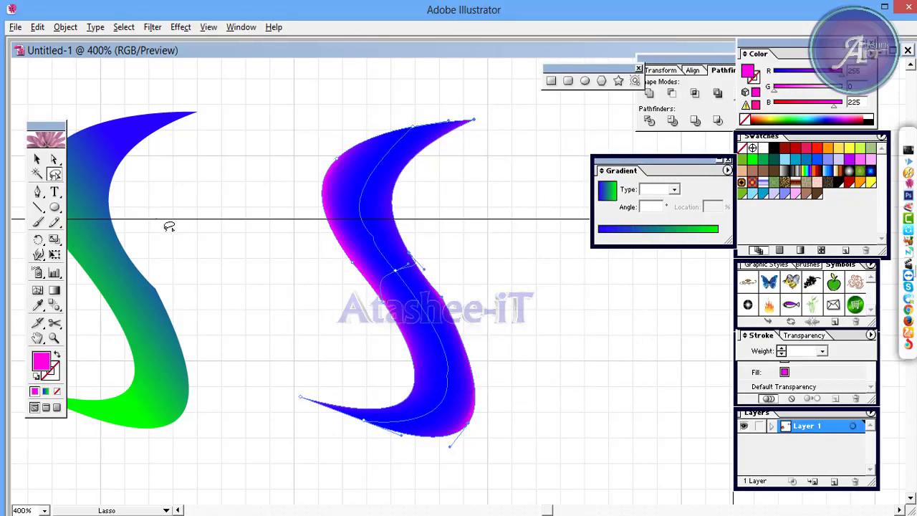
left_click(54, 159)
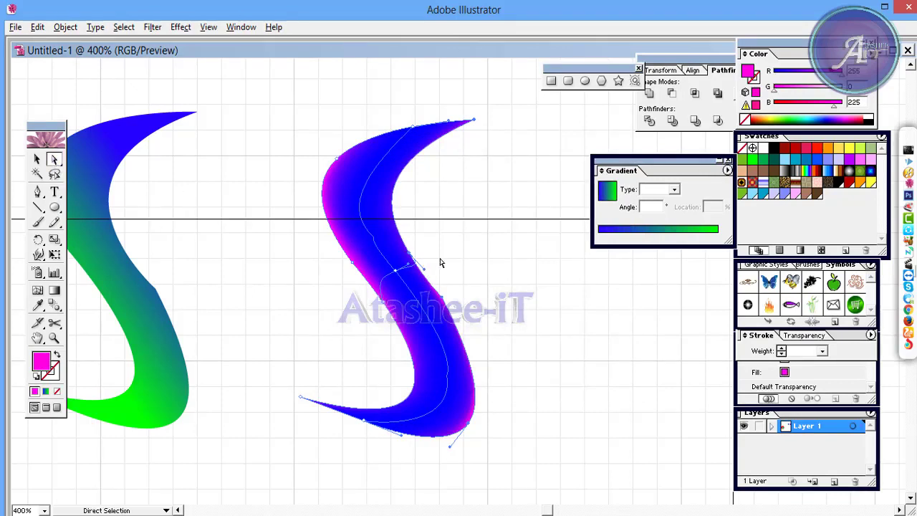
Reshape the S's middle mesh lines so the magenta and blue bands flow smoothly.
left_click(440, 263)
left_click(422, 273)
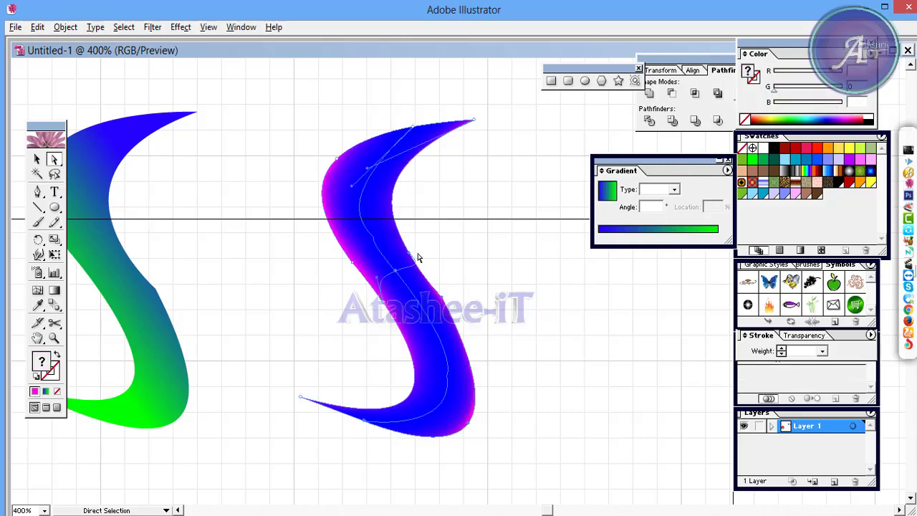
left_click_drag(412, 258, 435, 260)
left_click(402, 268)
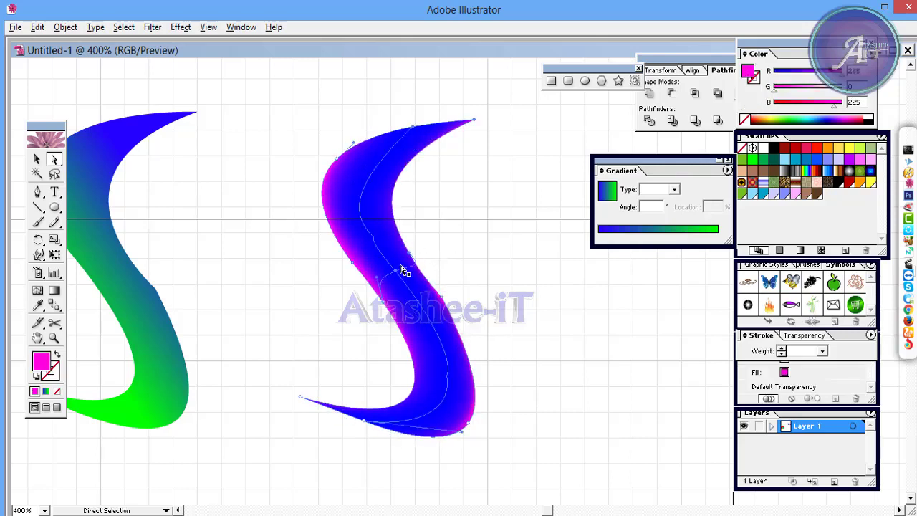
left_click(418, 287)
left_click(426, 275)
left_click(407, 261)
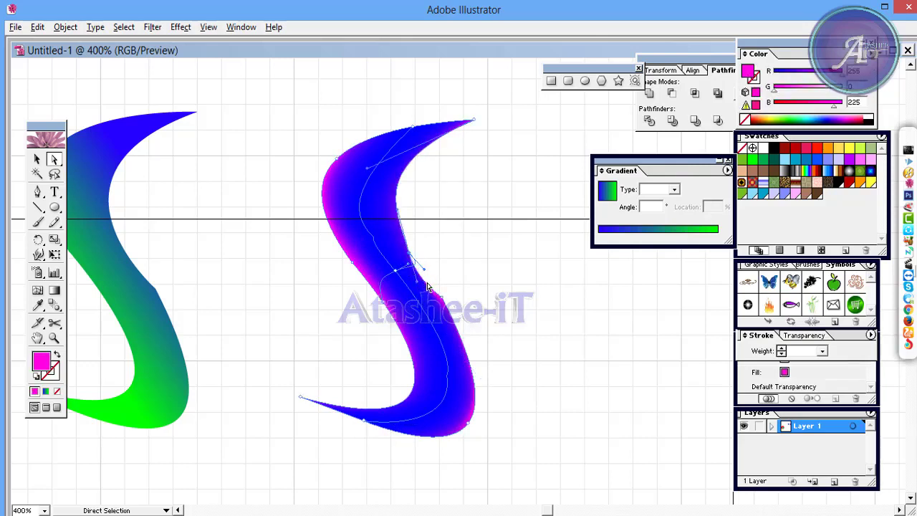
mouse_move(424, 285)
left_mouse_down()
mouse_move(431, 288)
mouse_move(425, 273)
mouse_move(420, 285)
left_mouse_up()
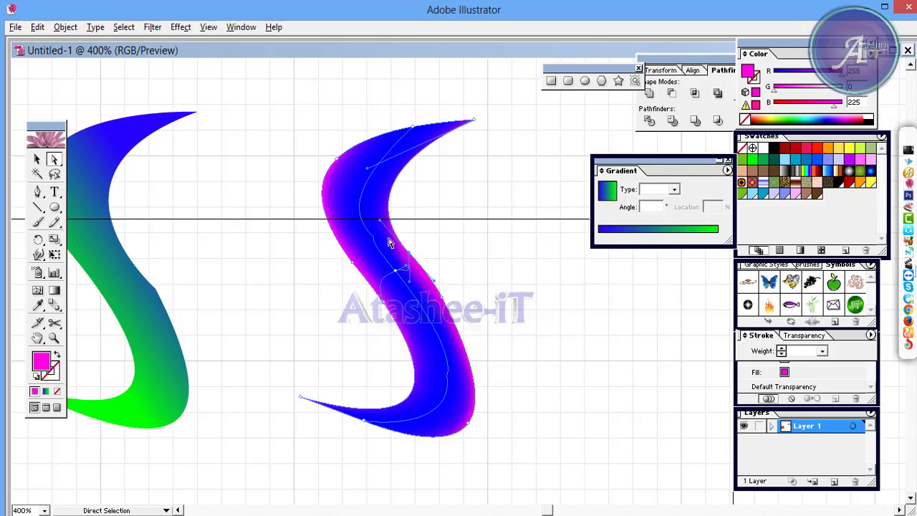
left_click_drag(389, 243, 373, 217)
left_click_drag(435, 286, 434, 289)
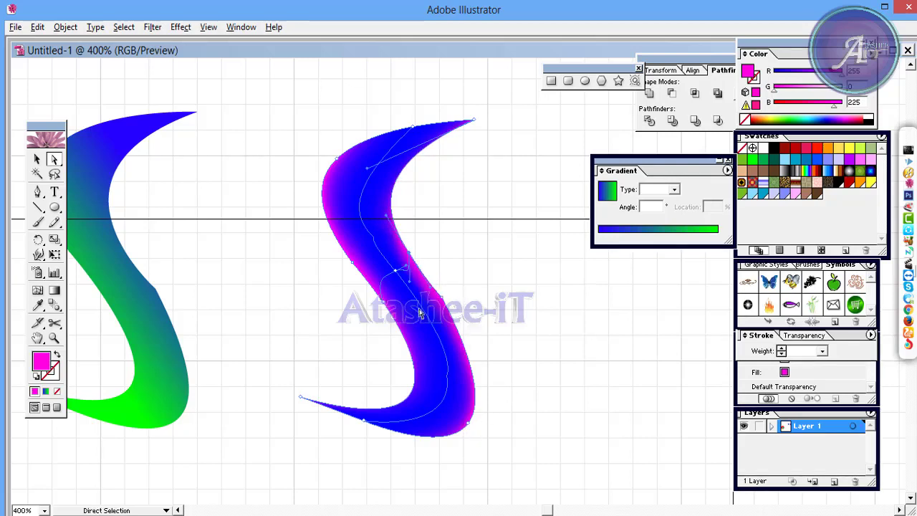
left_click_drag(412, 289, 422, 328)
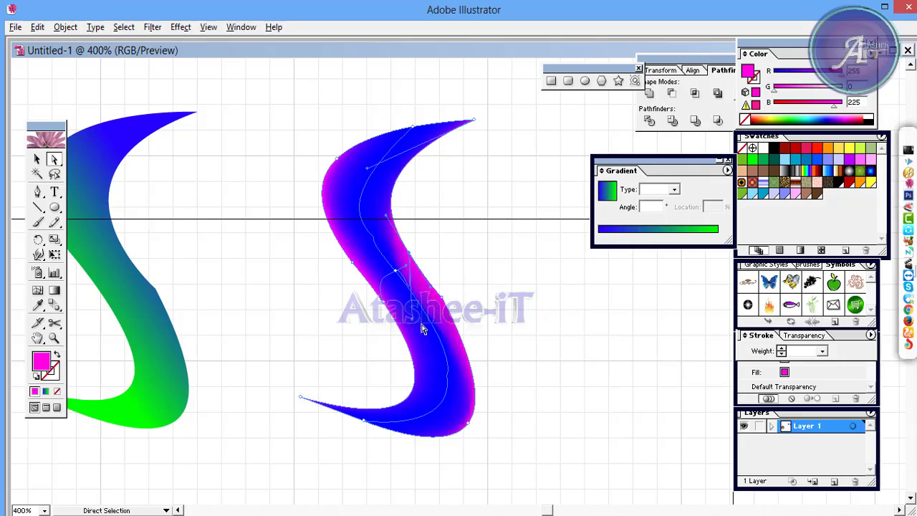
Adjust the mesh near the lower right and top, then move the whole S up and left.
left_click(395, 269)
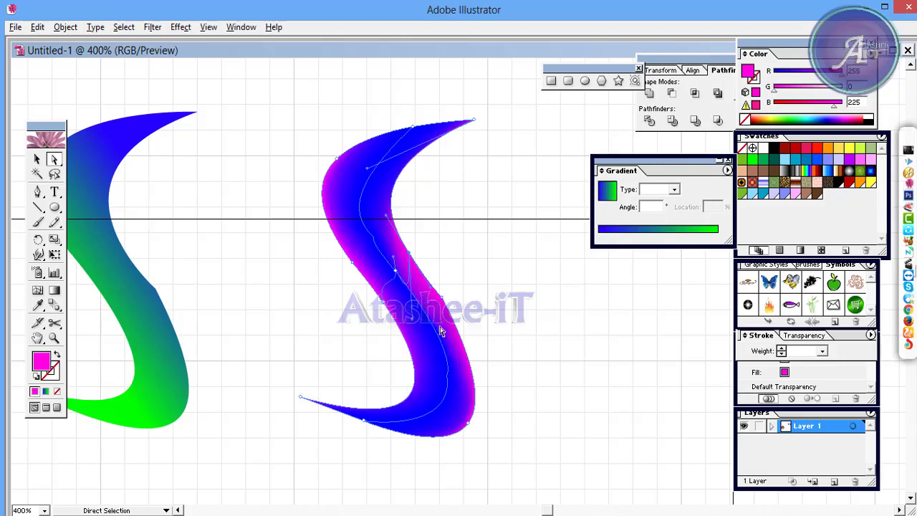
left_click_drag(392, 219, 386, 211)
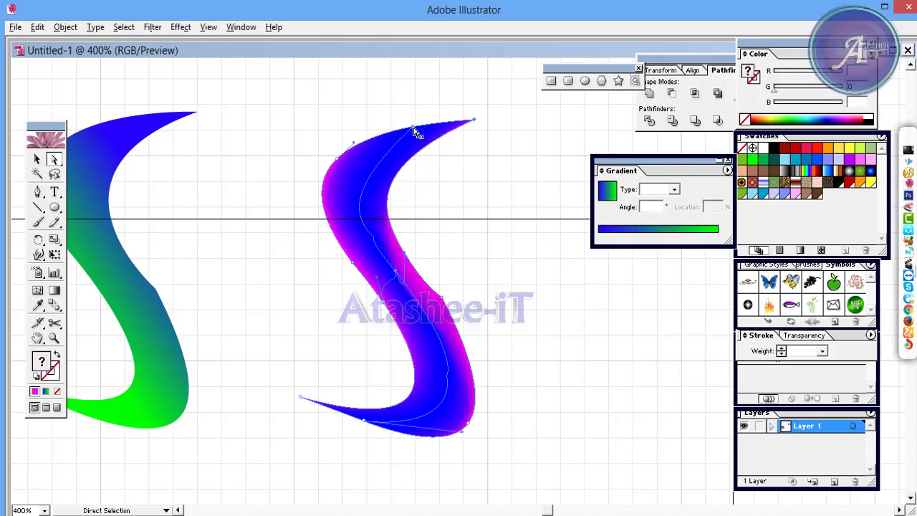
mouse_move(390, 154)
left_mouse_down()
mouse_move(349, 188)
mouse_move(353, 200)
left_mouse_up()
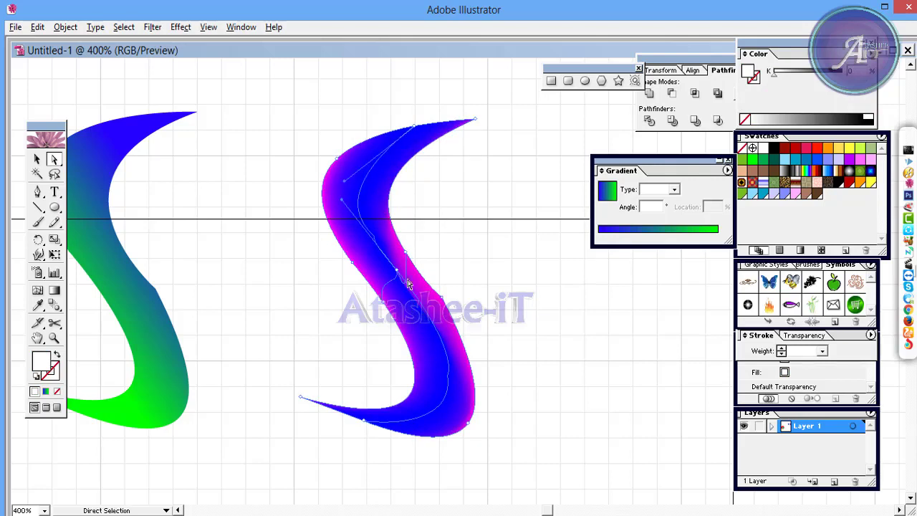
left_click(403, 256)
left_click_drag(423, 254, 303, 198)
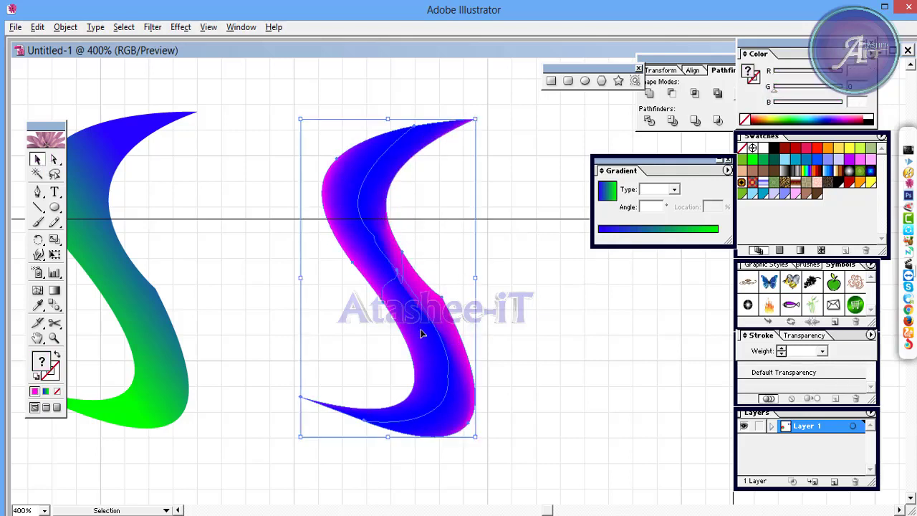
left_click_drag(404, 292, 389, 276)
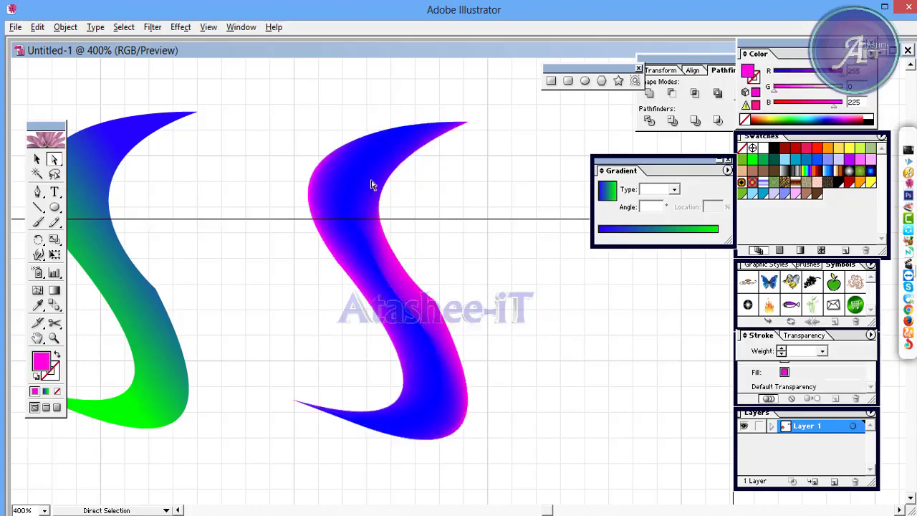
Zoom out to 200% and deselect to view the three S shapes side by side.
key("ctrl+plus")
key("ctrl+plus")
key("ctrl+plus")
key("ctrl+minus")
key("ctrl+minus")
key("ctrl+minus")
left_click(334, 284)
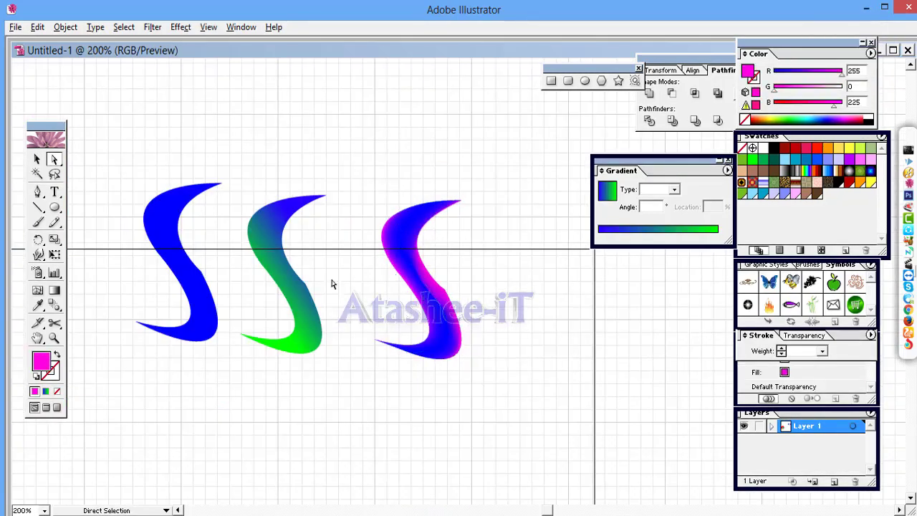